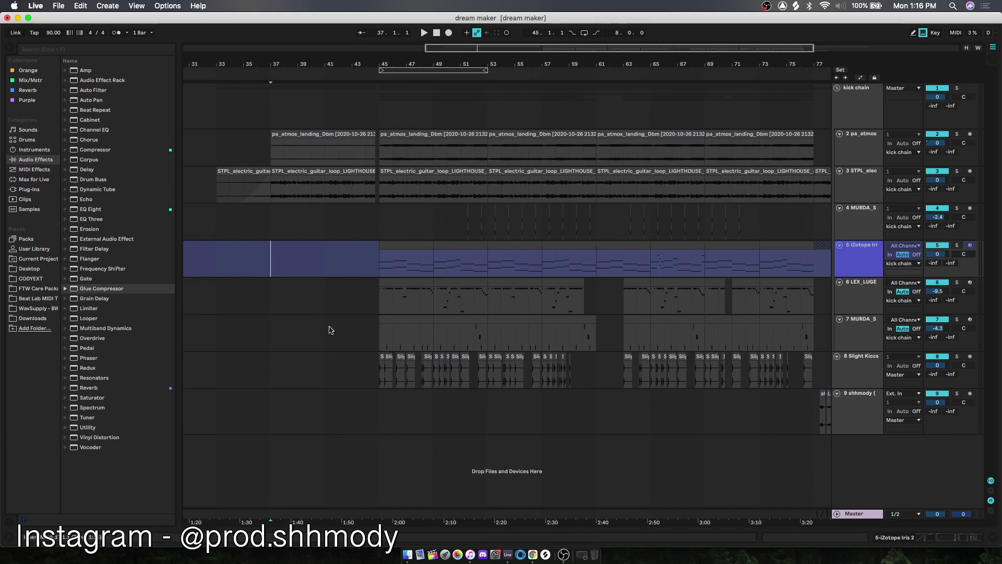
- Solo the STPL electric guitar track and play its loop from bar 37
{"action": "key", "text": "plus"}
{"action": "left_click", "coordinate": [293, 203]}
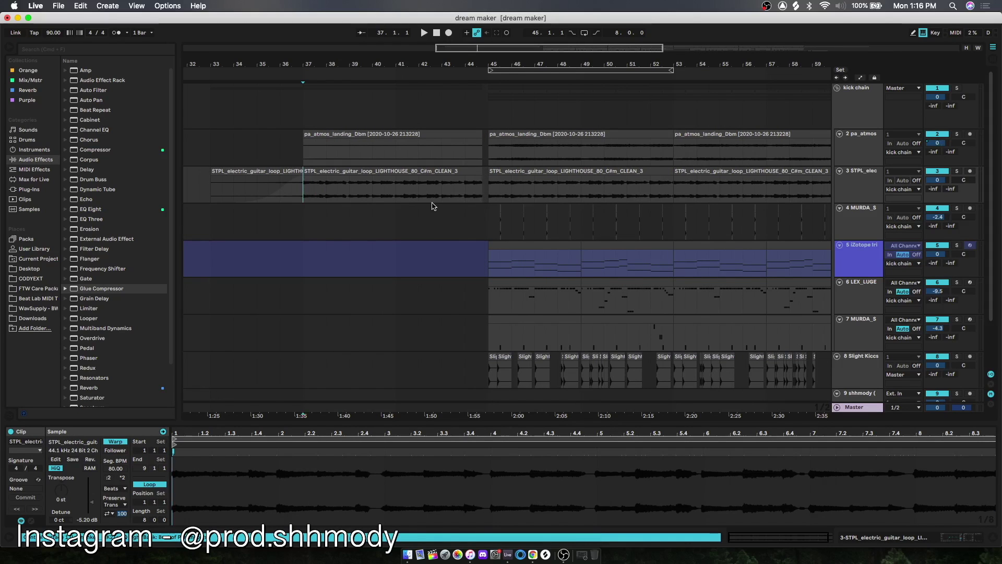
{"action": "left_click", "coordinate": [958, 171]}
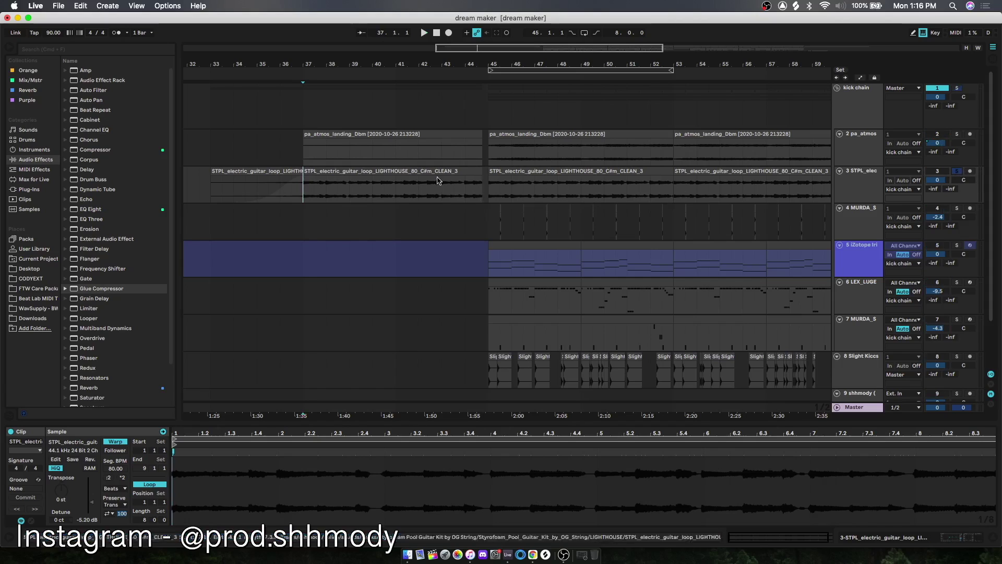
{"action": "key", "text": "space"}
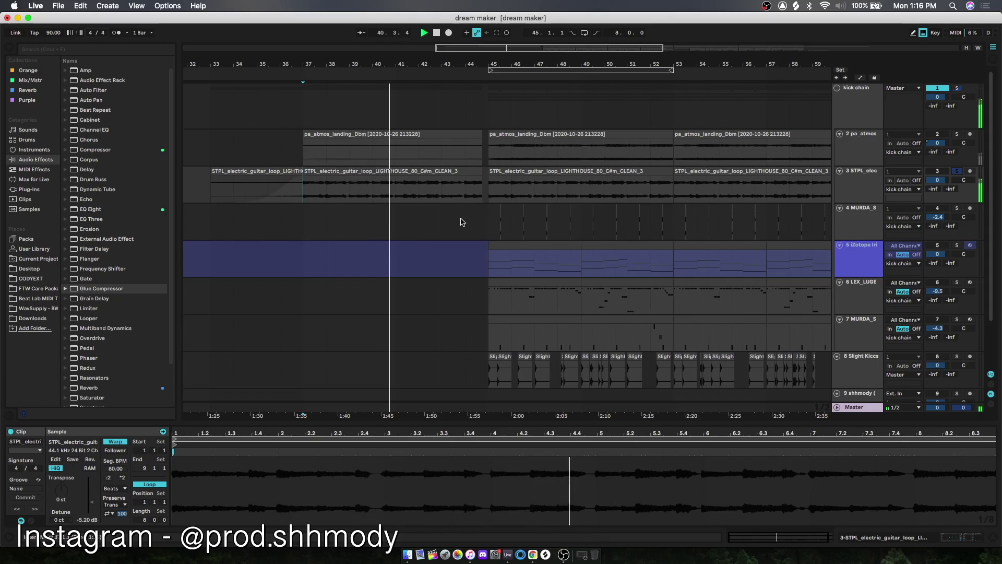
- Show the guitar track's device chain and inspect the ValhallaSupermassive reverb settings, then close the plug-in window
{"action": "left_click", "coordinate": [850, 189]}
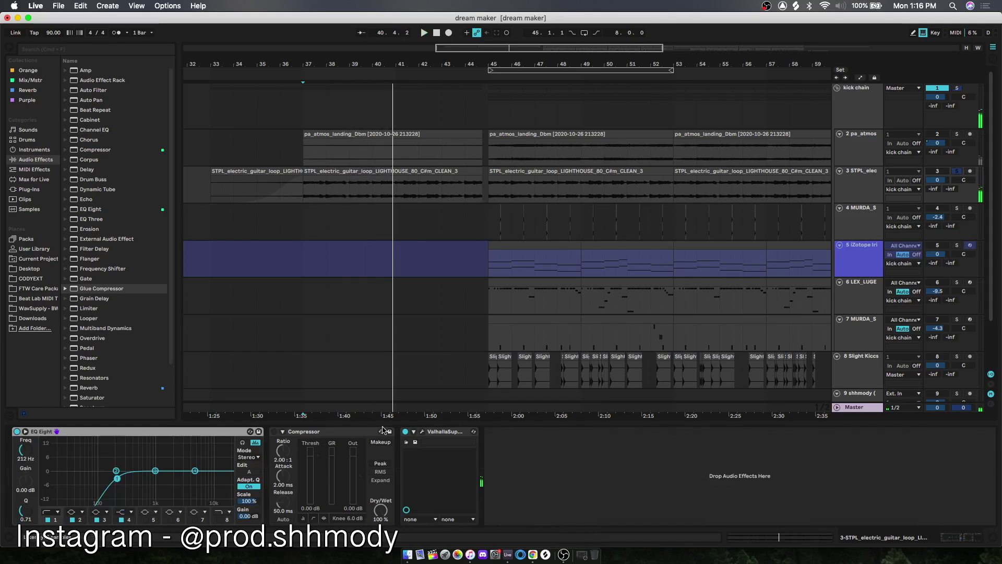
{"action": "left_click", "coordinate": [424, 432]}
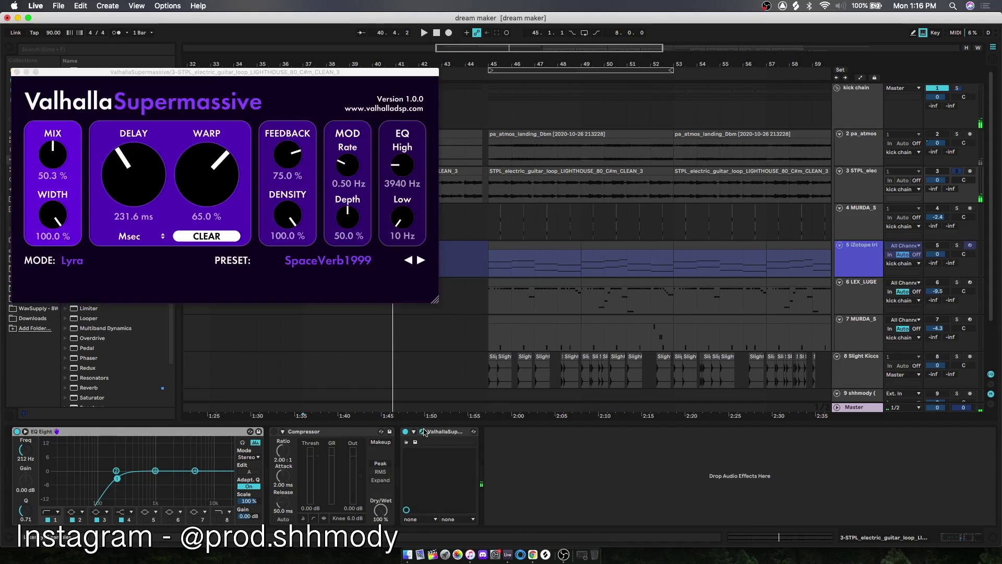
{"action": "left_click", "coordinate": [258, 256]}
{"action": "left_click", "coordinate": [82, 82]}
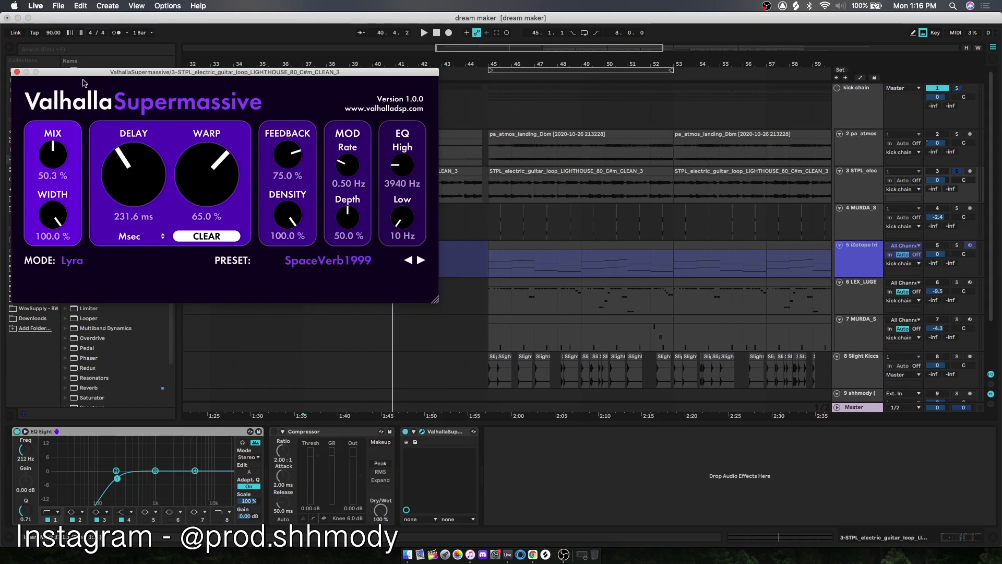
{"action": "left_click", "coordinate": [17, 72]}
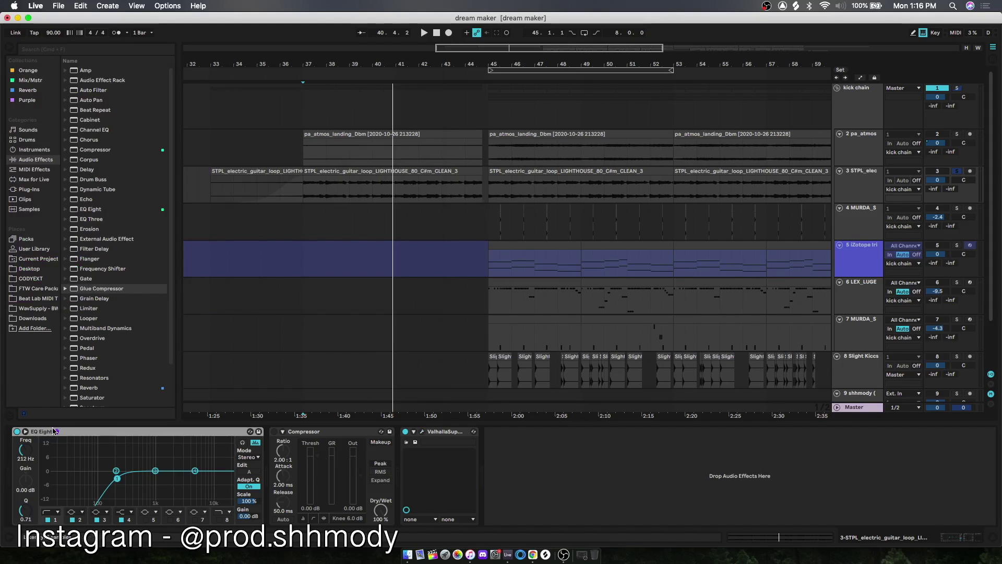
- Replay the soloed guitar loop from bar 37 with its effects chain displayed
{"action": "key", "text": "space"}
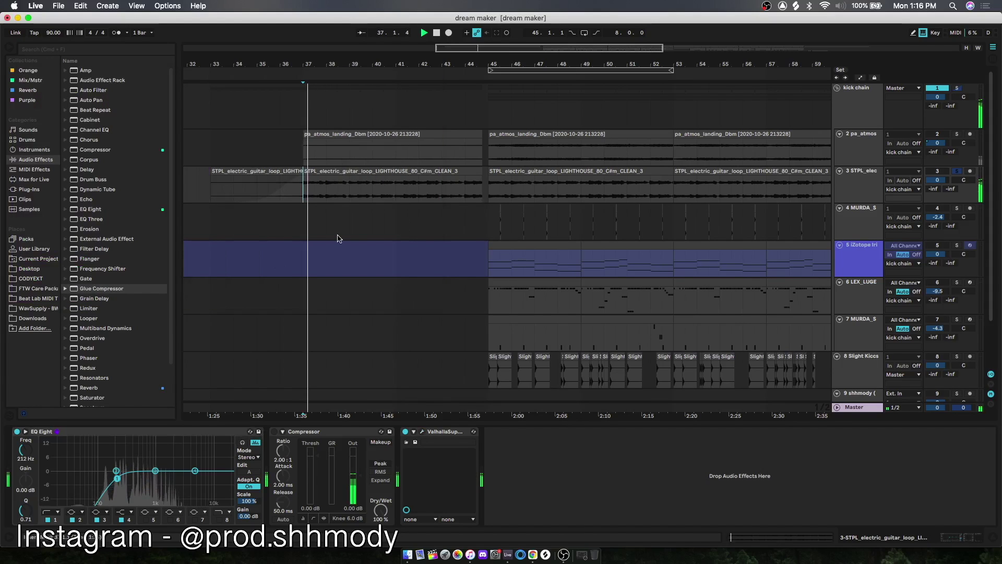
{"action": "scroll", "coordinate": [475, 186], "scroll_direction": "up", "scroll_amount": 2}
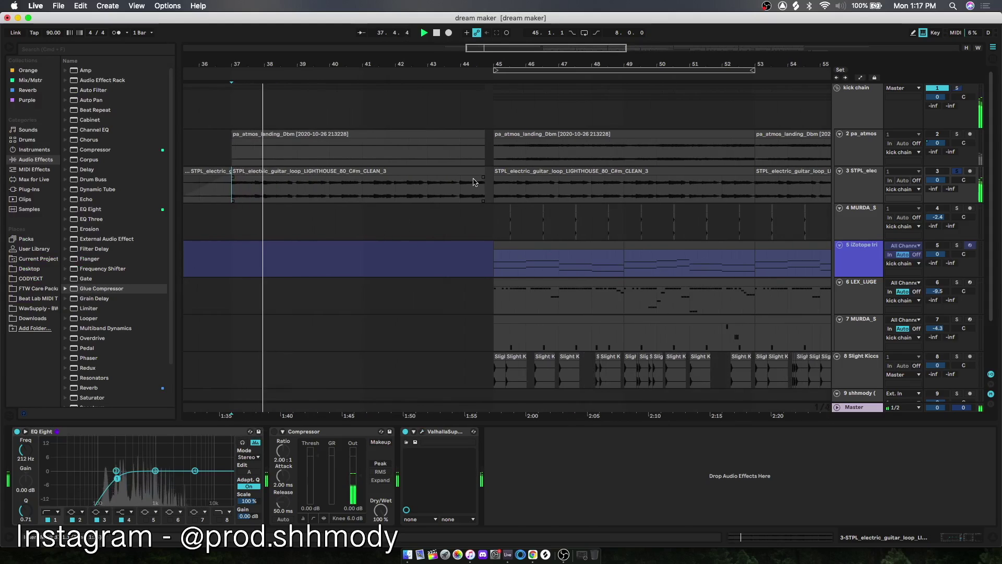
{"action": "key", "text": "space"}
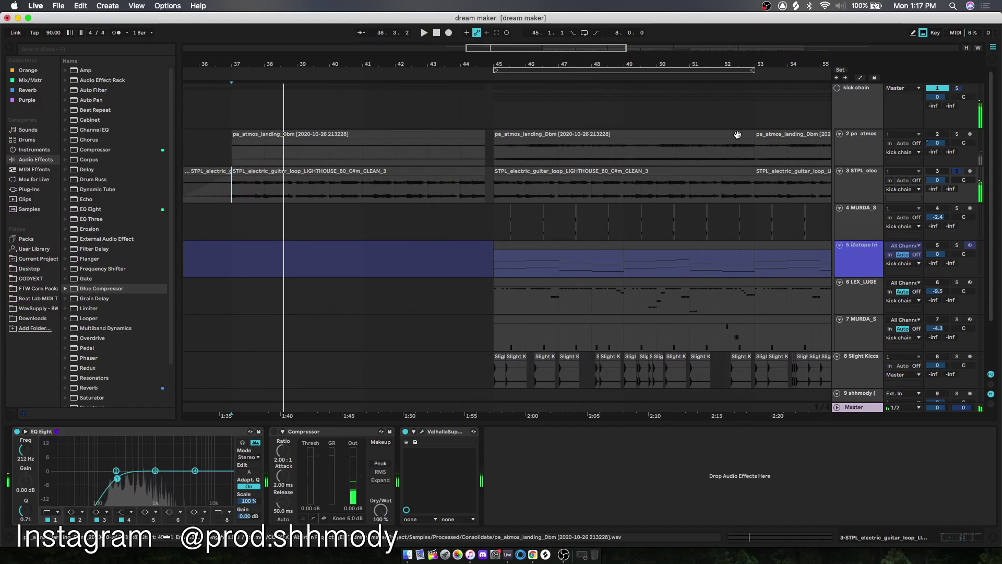
- Open the pa_atmos clip at bar 45 in the clip view and enlarge its waveform display
{"action": "left_click", "coordinate": [495, 158]}
{"action": "double_click", "coordinate": [495, 158]}
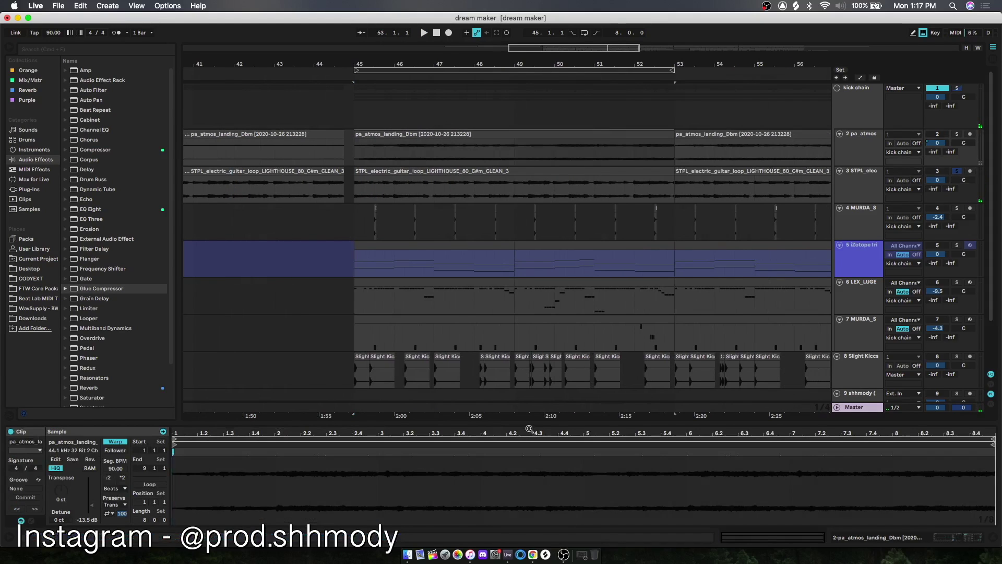
{"action": "left_click_drag", "start_coordinate": [529, 423], "coordinate": [529, 374]}
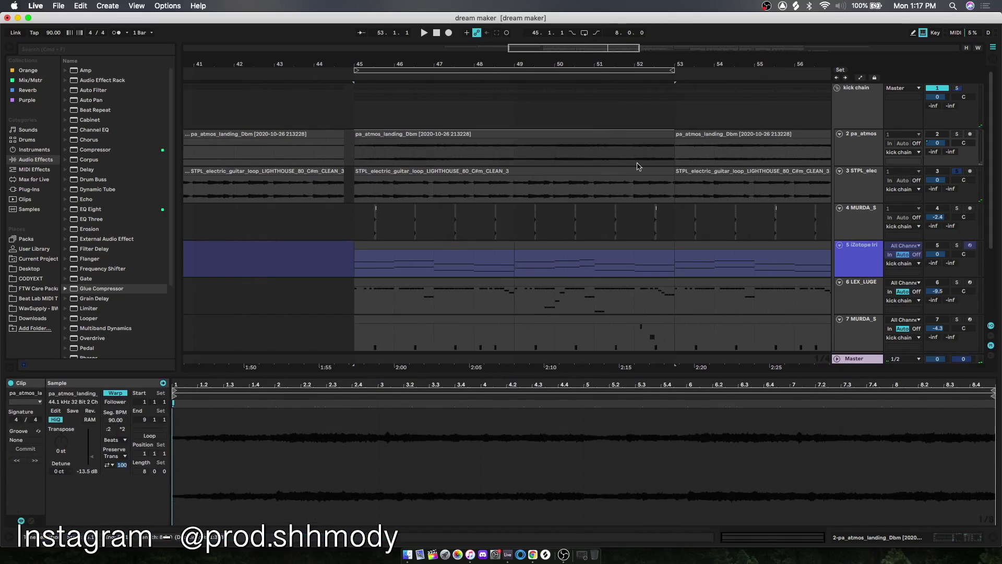
- Solo the pa_atmos track and play its clip from bar 45
{"action": "left_click", "coordinate": [354, 160]}
{"action": "key", "text": "plus"}
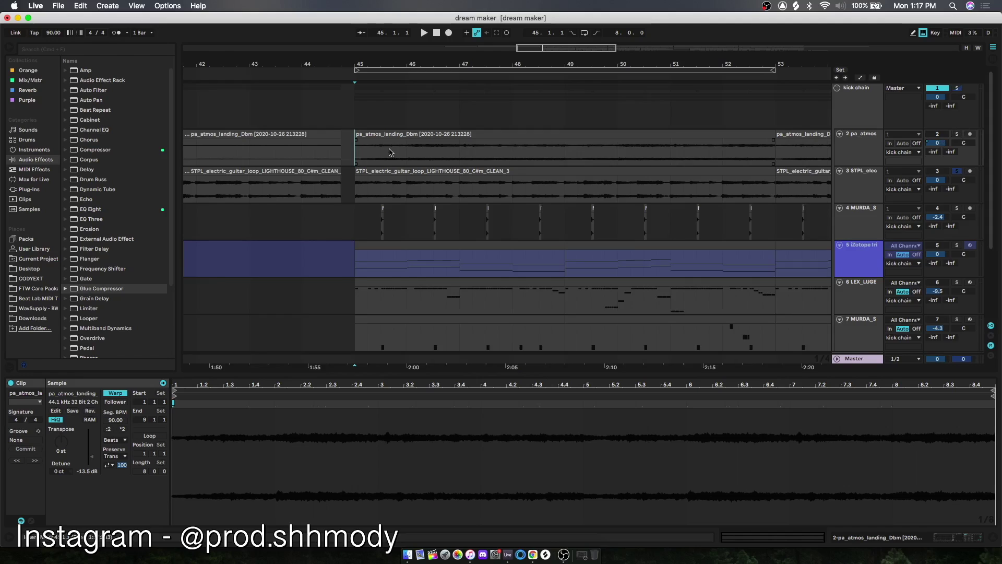
{"action": "scroll", "coordinate": [388, 152], "scroll_direction": "right", "scroll_amount": 3}
{"action": "left_click", "coordinate": [958, 135]}
{"action": "key", "text": "space"}
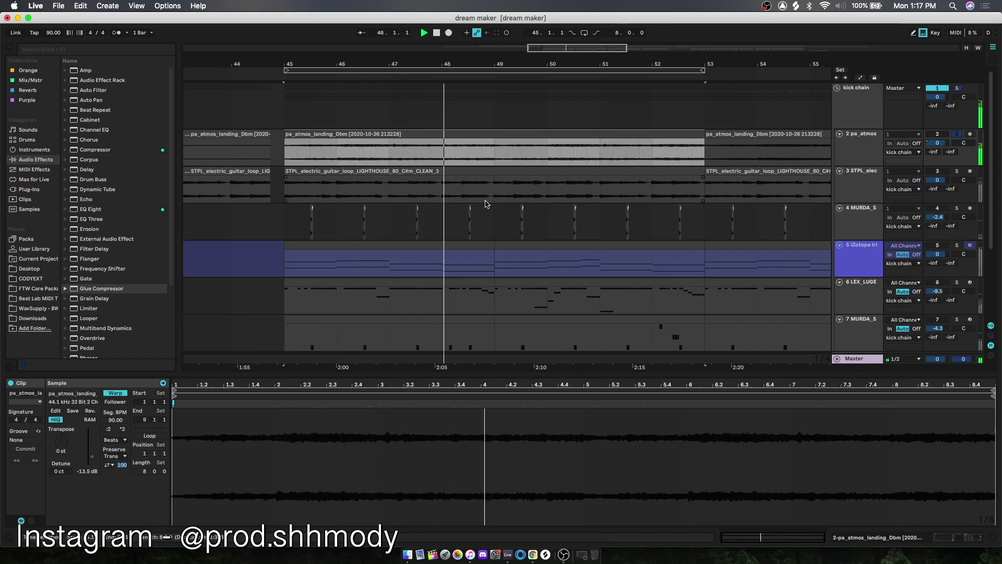
{"action": "scroll", "coordinate": [510, 200], "scroll_direction": "down", "scroll_amount": 3}
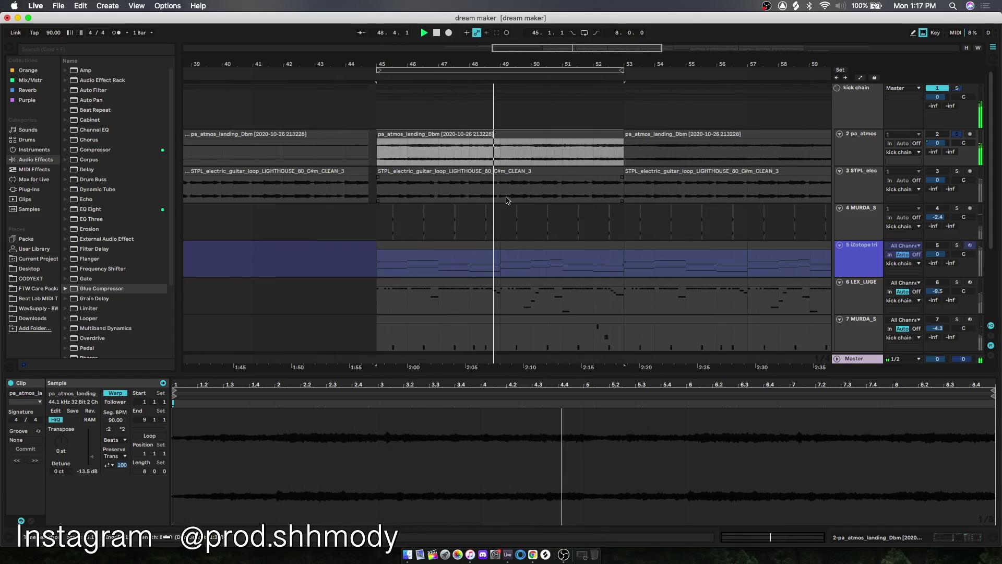
{"action": "key", "text": "space"}
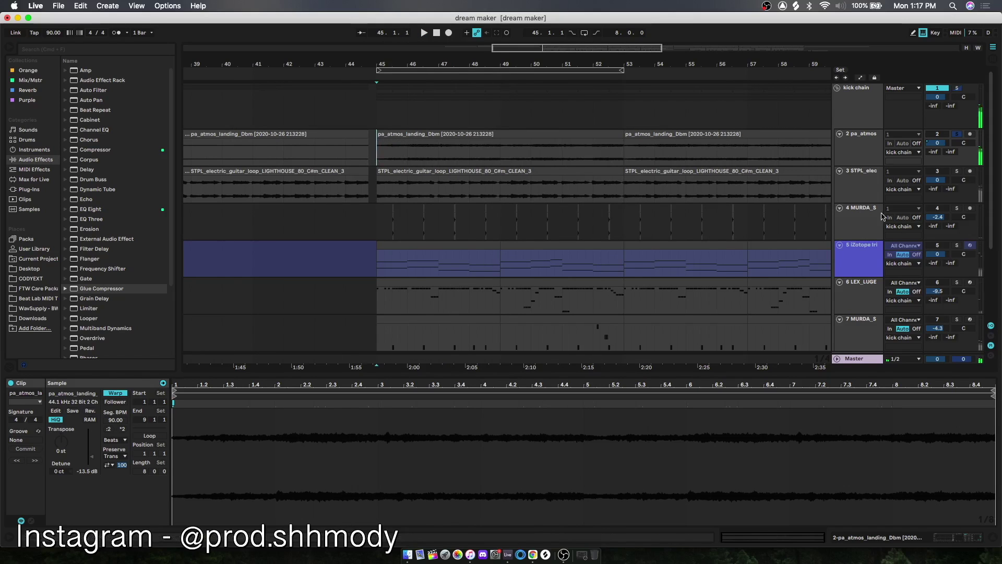
- Inspect ValhallaSupermassive on the pa_atmos track, browse its large reverb presets around SeaBeams without changing the preset, and close the plug-in
{"action": "key", "text": "shift+Tab"}
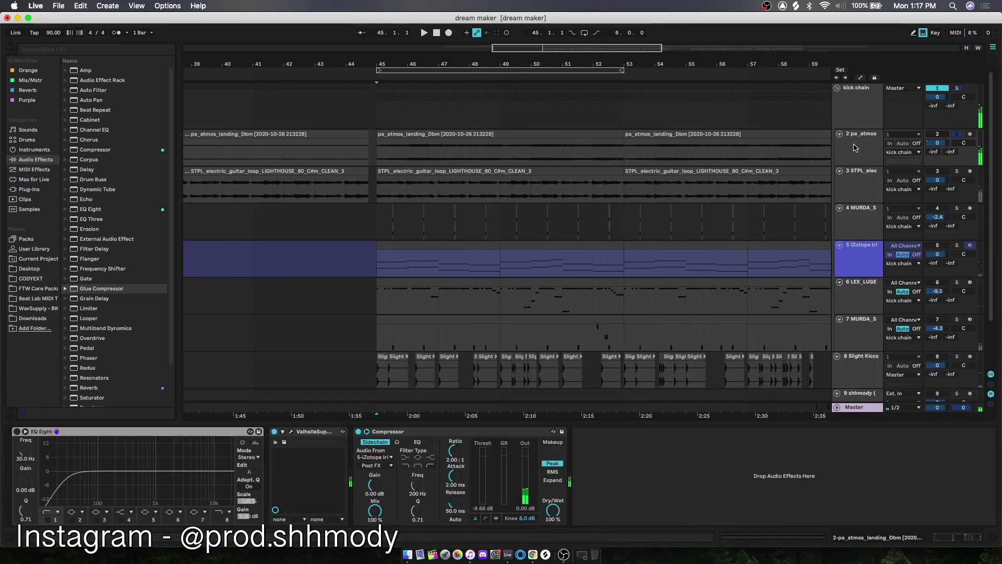
{"action": "left_click", "coordinate": [290, 432]}
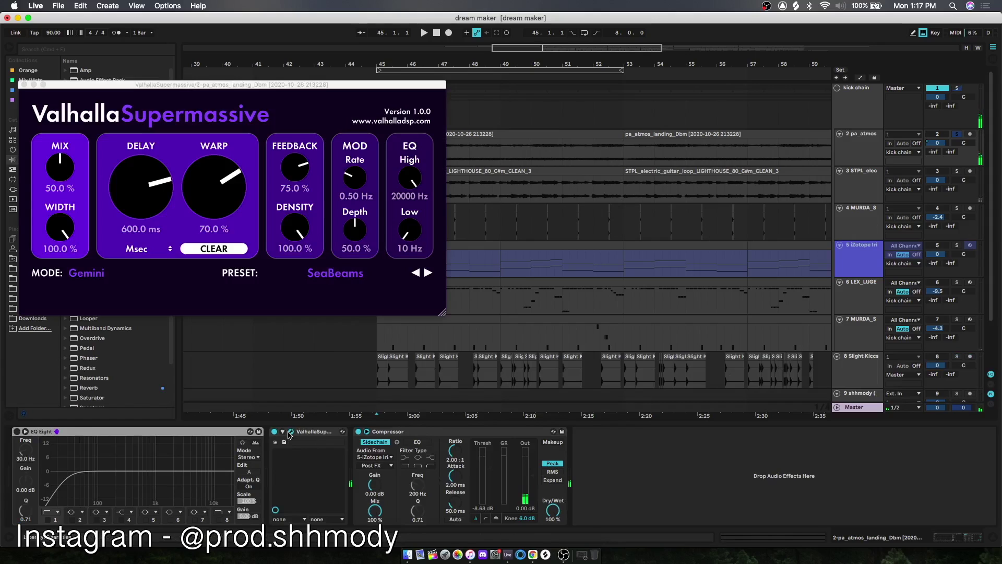
{"action": "left_click", "coordinate": [341, 275]}
{"action": "mouse_move", "coordinate": [337, 389]}
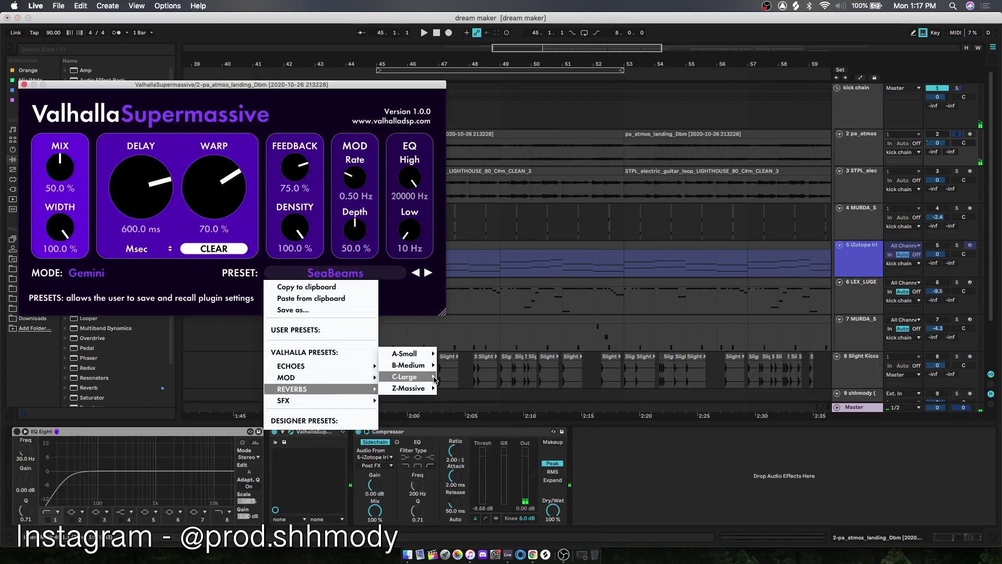
{"action": "mouse_move", "coordinate": [412, 376]}
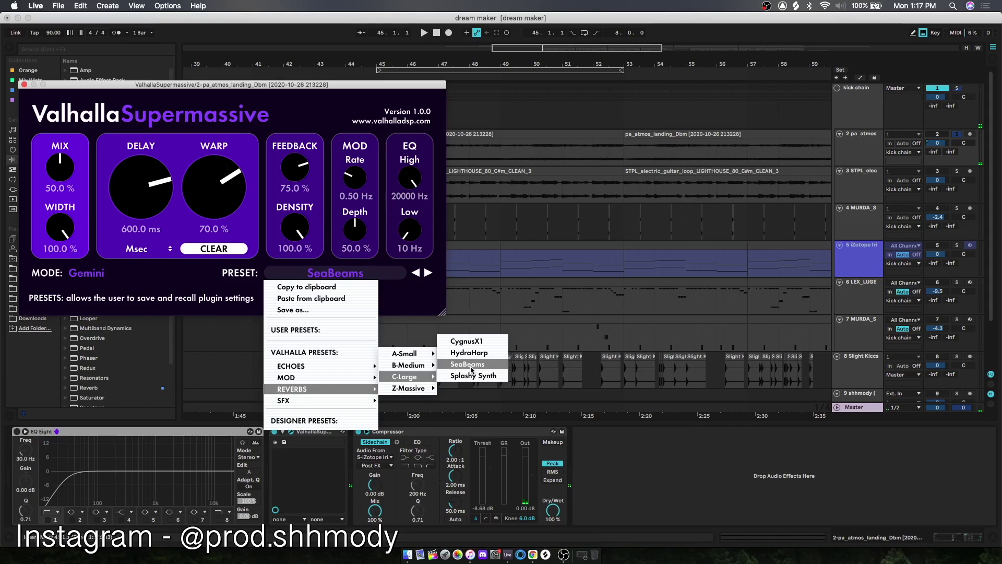
{"action": "left_click", "coordinate": [117, 93]}
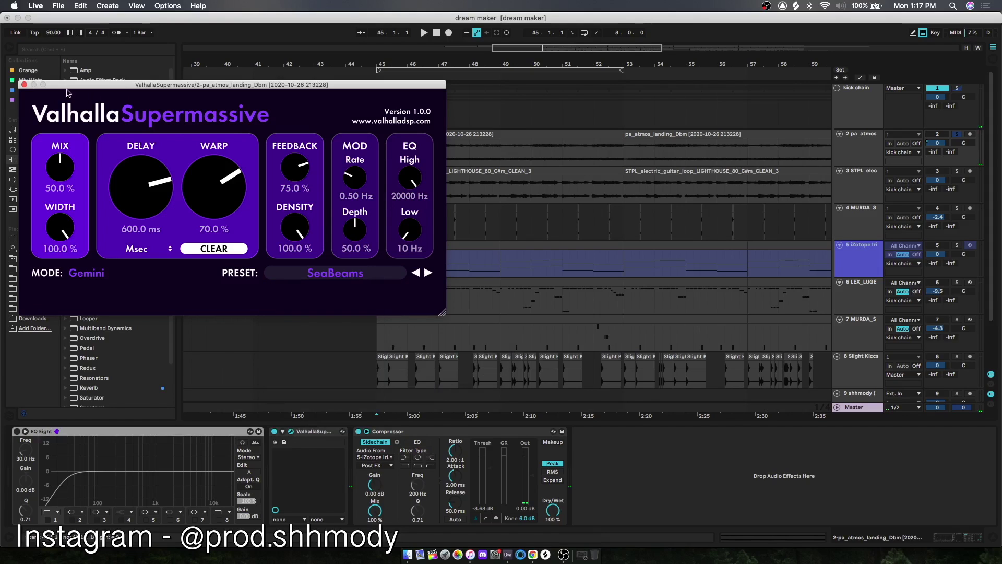
{"action": "left_click", "coordinate": [23, 85]}
- Examine the sidechain Compressor on the pa_atmos track and the one on the kick chain group, then collapse the device view
{"action": "left_click", "coordinate": [379, 157]}
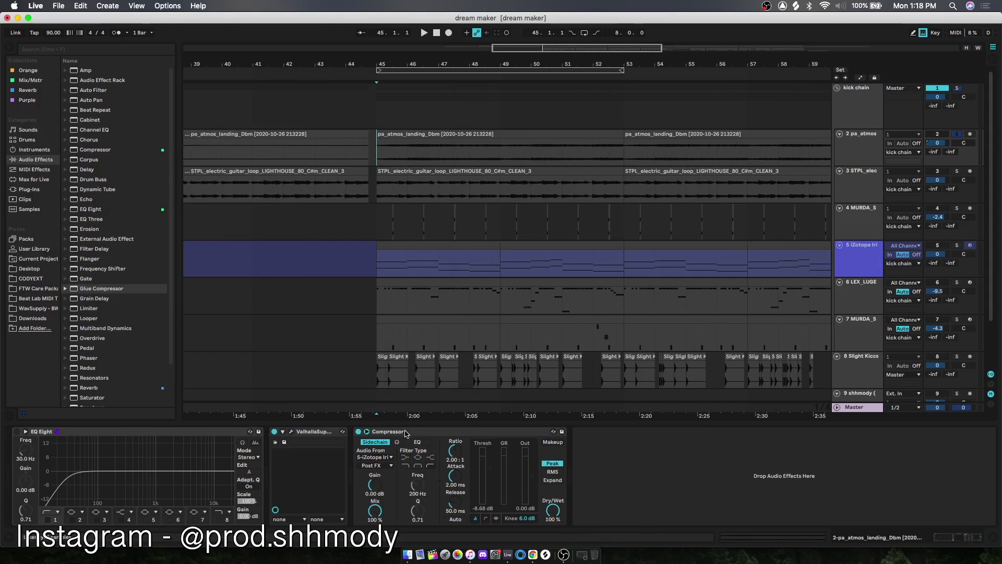
{"action": "left_click", "coordinate": [383, 452]}
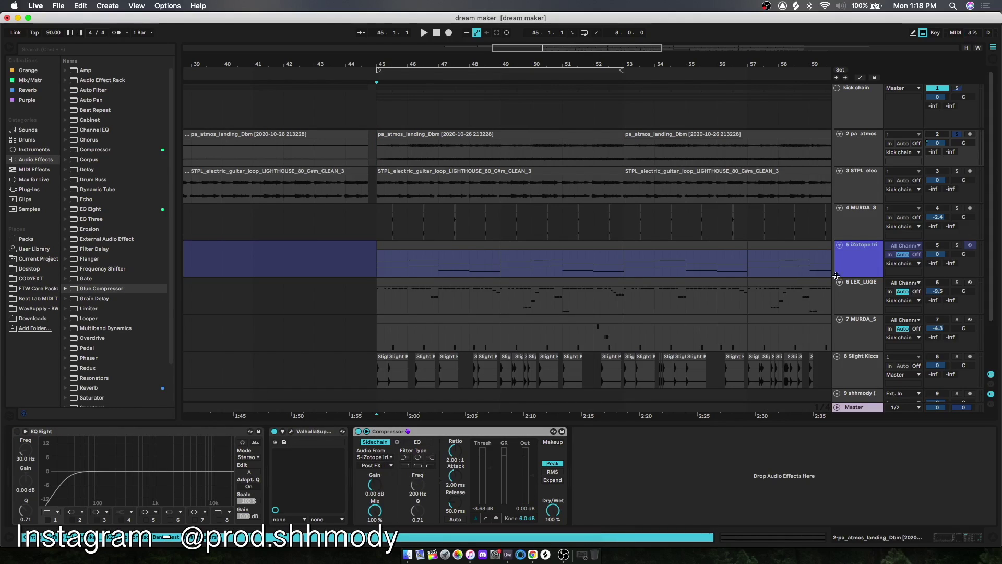
{"action": "left_click", "coordinate": [857, 108]}
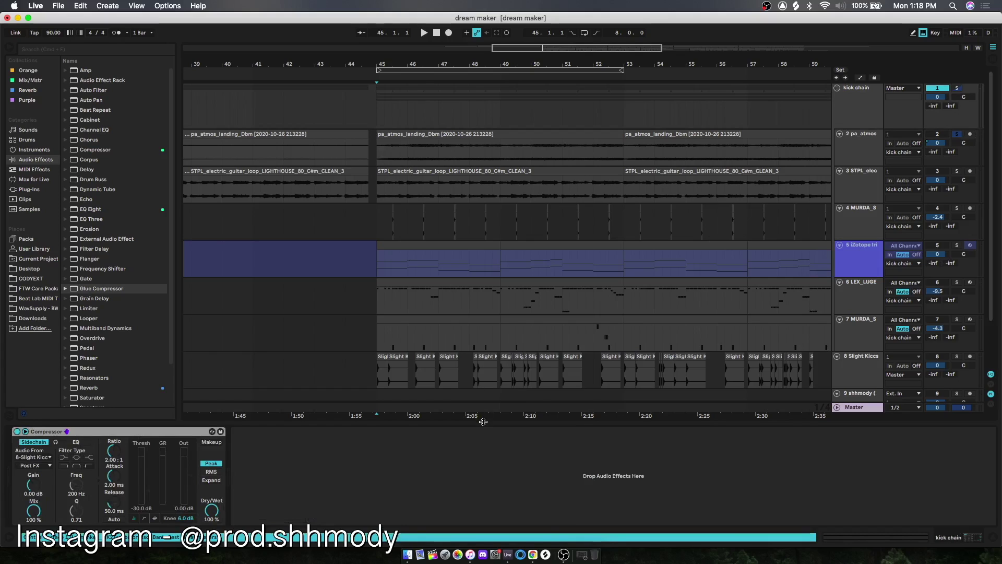
{"action": "left_click_drag", "start_coordinate": [483, 422], "coordinate": [484, 516]}
- Unfreeze the iZotope Iris 2 track and bring up the clip view for its MIDI notes
{"action": "key", "text": "minus"}
{"action": "left_click_drag", "start_coordinate": [313, 264], "coordinate": [464, 267]}
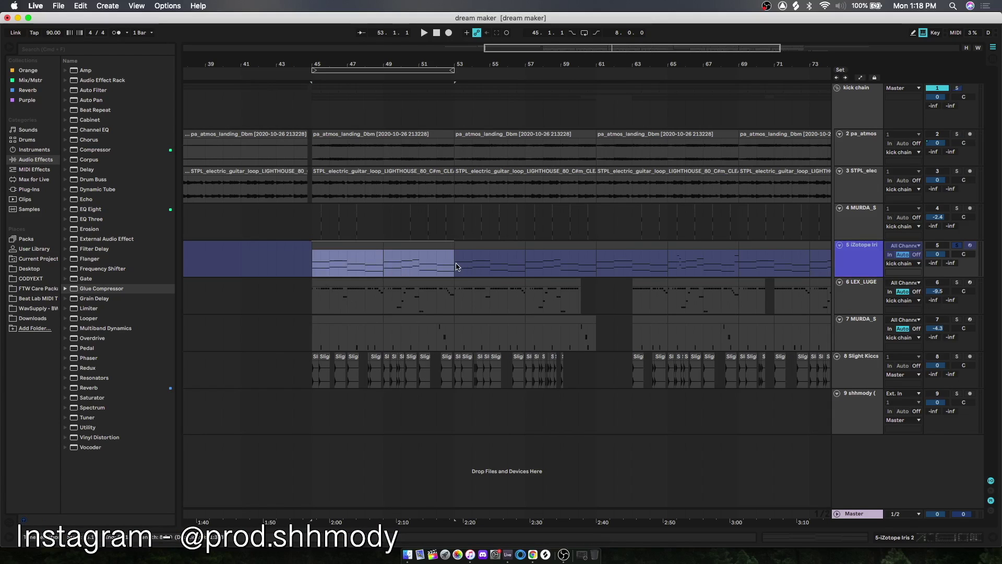
{"action": "double_click", "coordinate": [861, 262]}
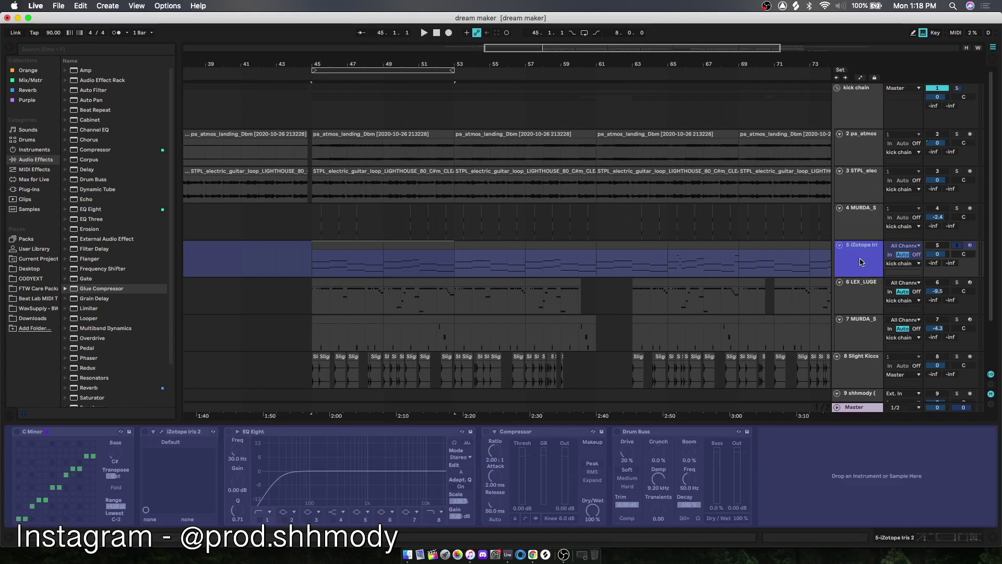
{"action": "right_click", "coordinate": [859, 262]}
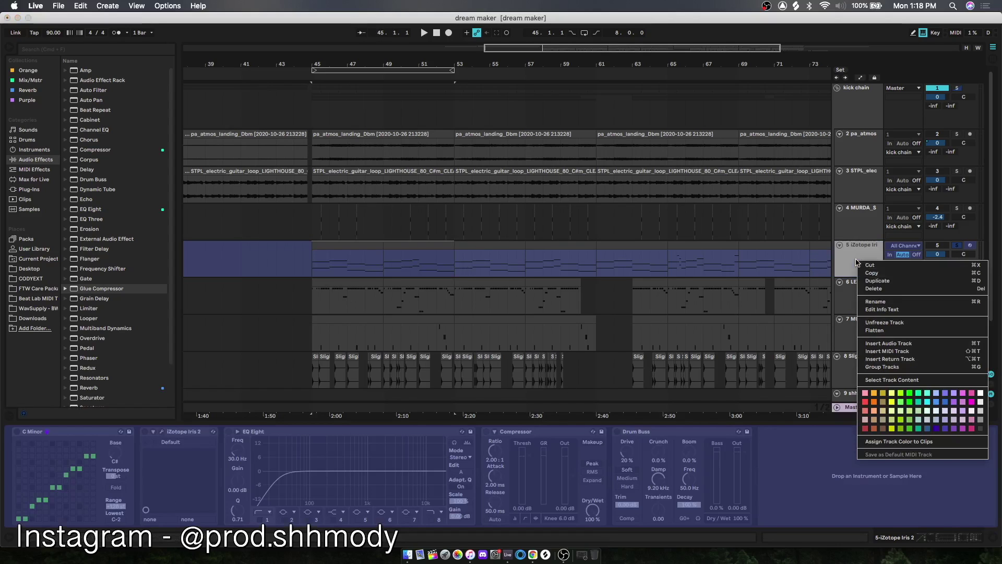
{"action": "left_click", "coordinate": [901, 323]}
{"action": "key", "text": "shift+Tab"}
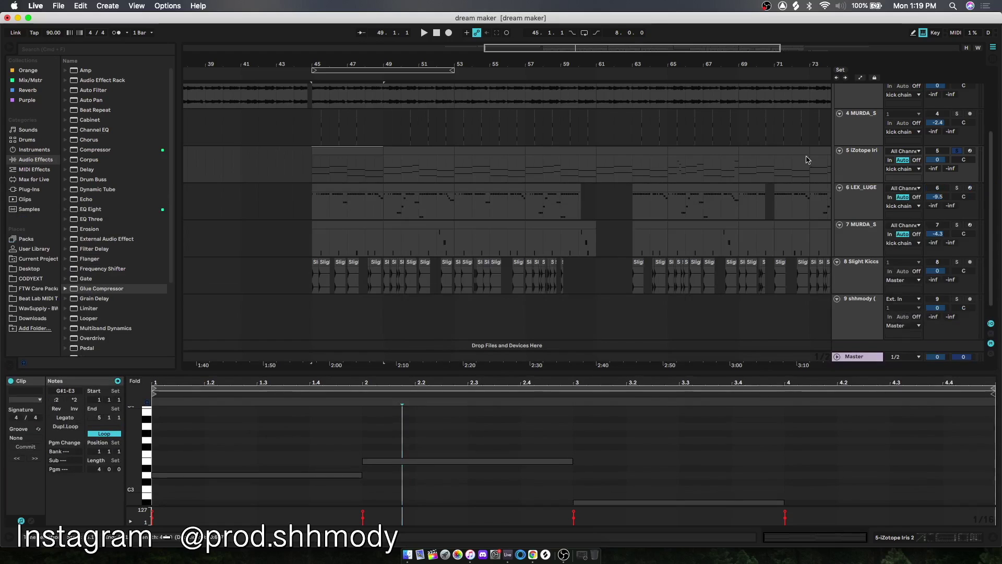
- Play the iZotope Iris 2 track from bar 45 in solo and unfreeze it so its devices can be edited
{"action": "left_click", "coordinate": [850, 160]}
{"action": "key", "text": "space"}
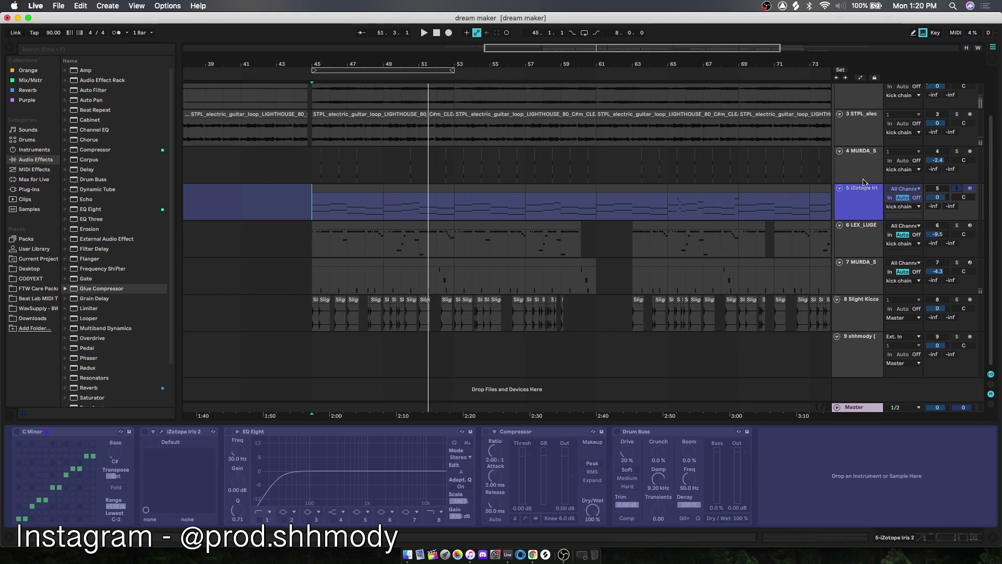
{"action": "left_click", "coordinate": [957, 189]}
{"action": "key", "text": "super+m"}
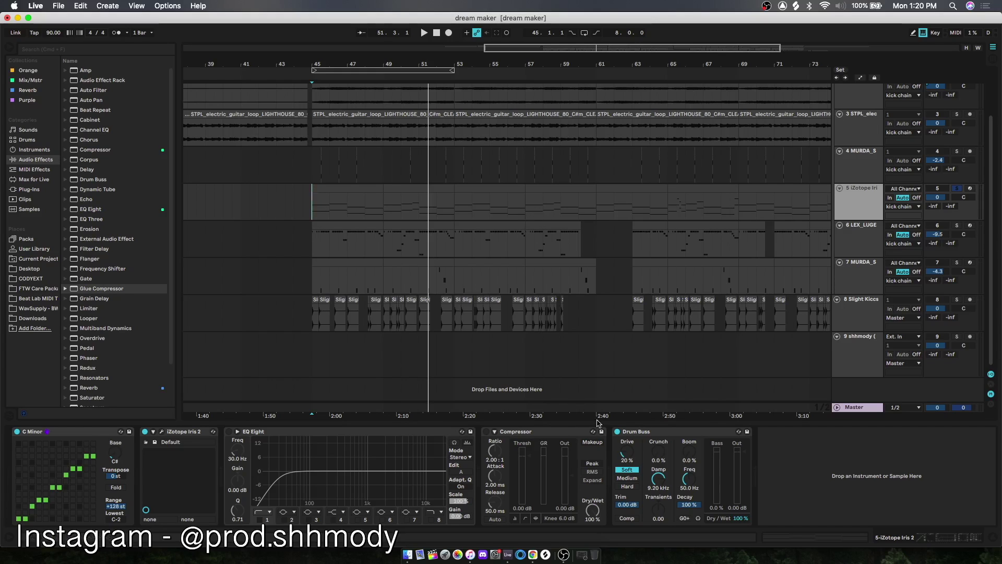
- Play the iZotope Iris 2 track from bar 45 and compare its sound with Drum Buss bypassed and active
{"action": "key", "text": "space"}
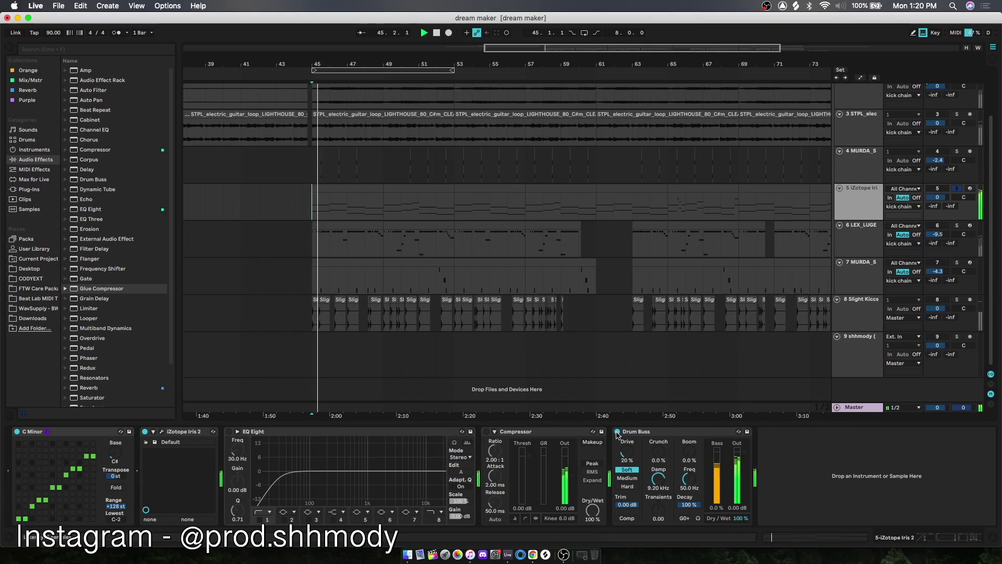
{"action": "left_click", "coordinate": [618, 432]}
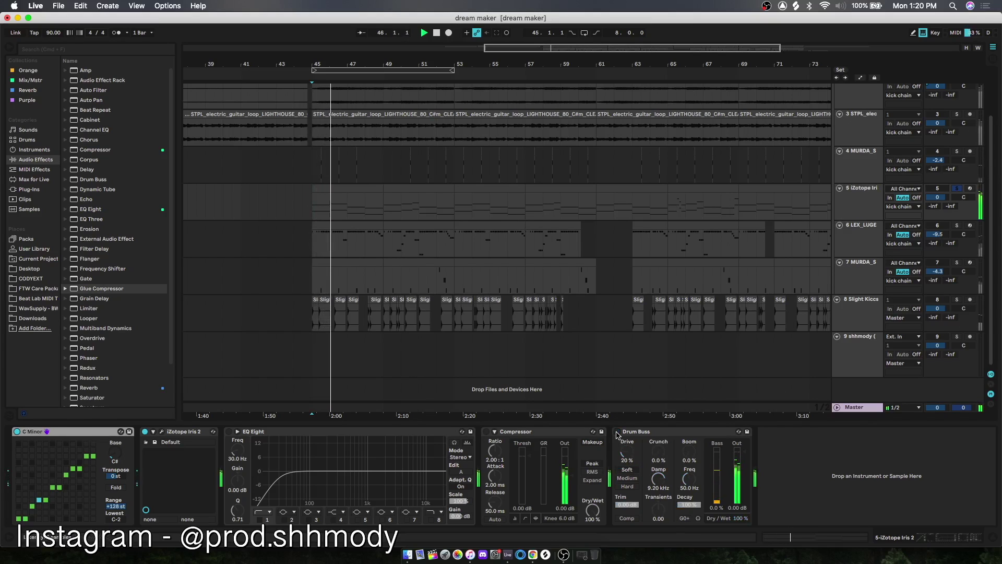
{"action": "left_click", "coordinate": [618, 432]}
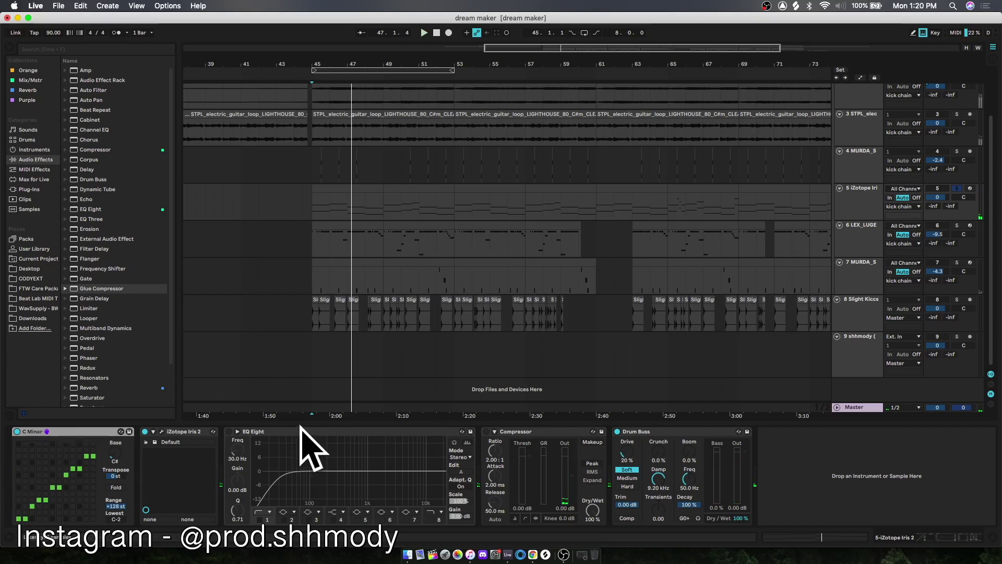
- Enable EQ Eight on the iZotope Iris 2 track, set its low-cut frequency to 22.1 Hz, and play from bar 45
{"action": "left_click", "coordinate": [229, 432]}
{"action": "left_click_drag", "start_coordinate": [235, 446], "coordinate": [237, 450]}
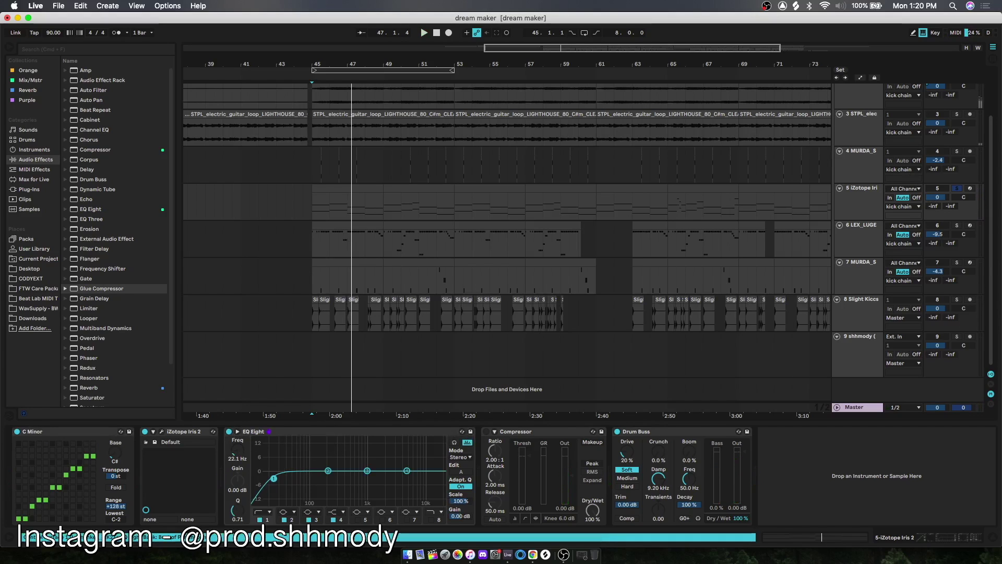
{"action": "key", "text": "space"}
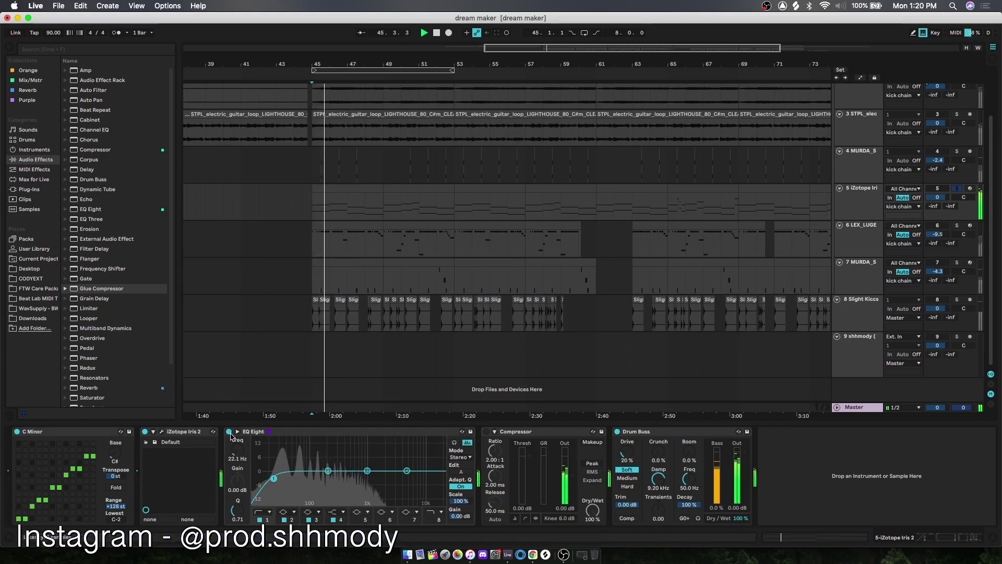
- Bypass EQ Eight on the iZotope Iris 2 track and view the instrument's Bass - Deep & Dark preset window
{"action": "left_click", "coordinate": [228, 432]}
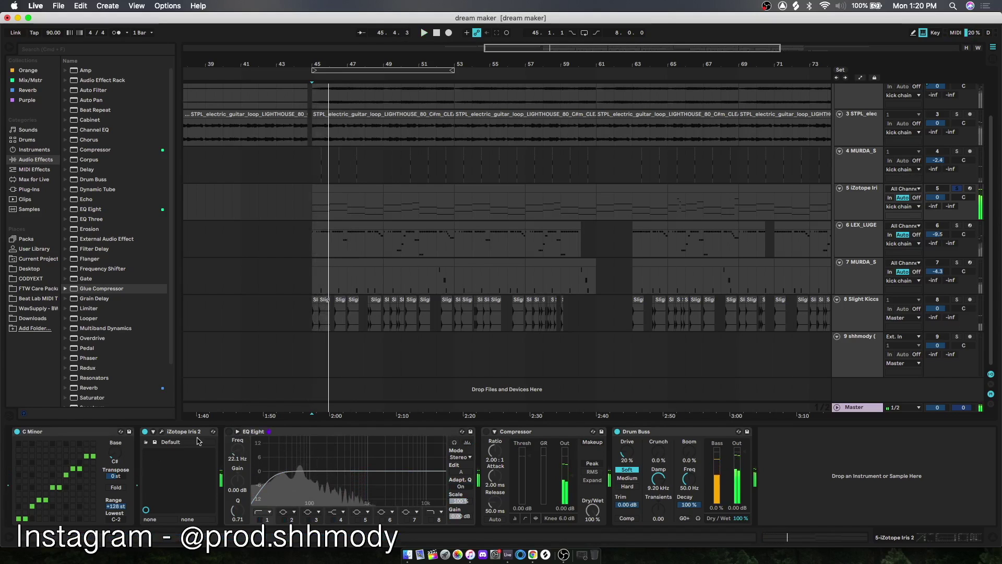
{"action": "left_click", "coordinate": [163, 431]}
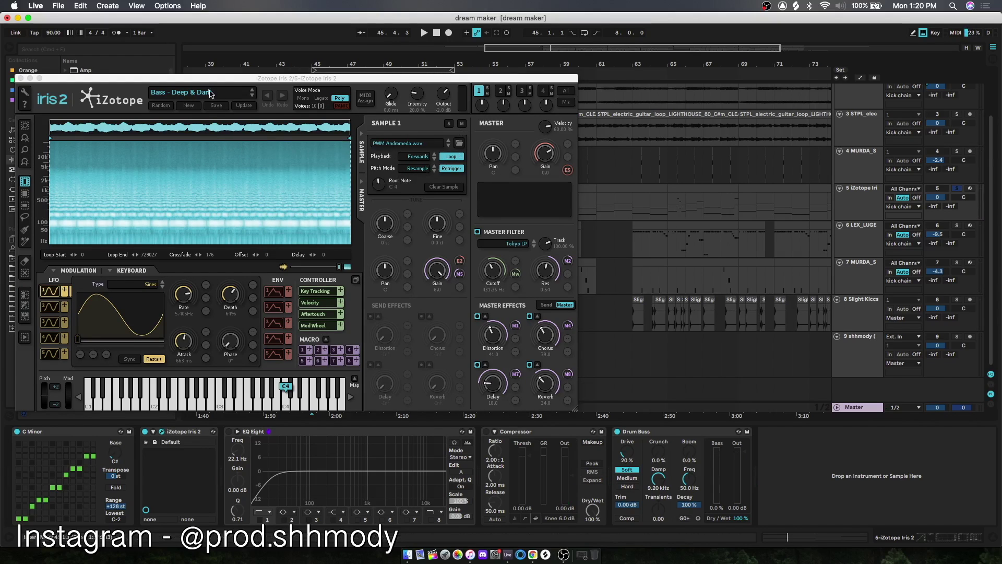
{"action": "left_click", "coordinate": [163, 431]}
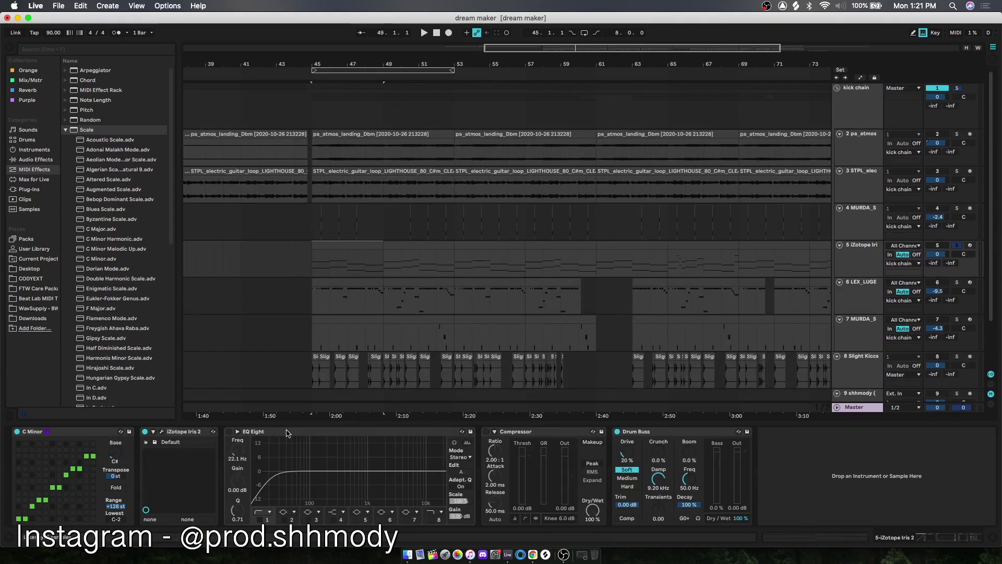
- Examine the C Minor Scale device on the iZotope Iris 2 track, its presets among the MIDI effects, and its Base setting
{"action": "left_click", "coordinate": [68, 432]}
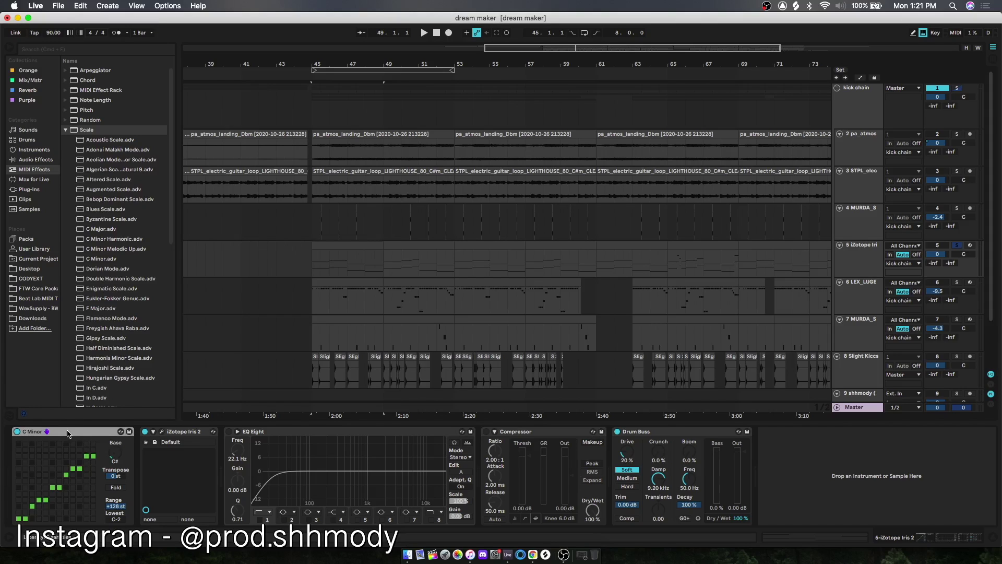
{"action": "left_click", "coordinate": [45, 171]}
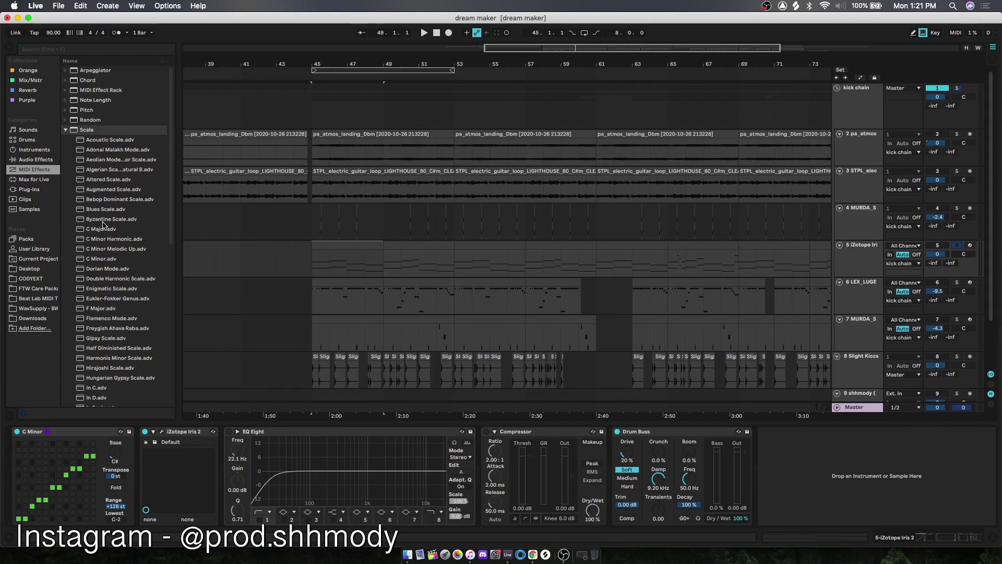
{"action": "left_click_drag", "start_coordinate": [115, 453], "coordinate": [115, 439]}
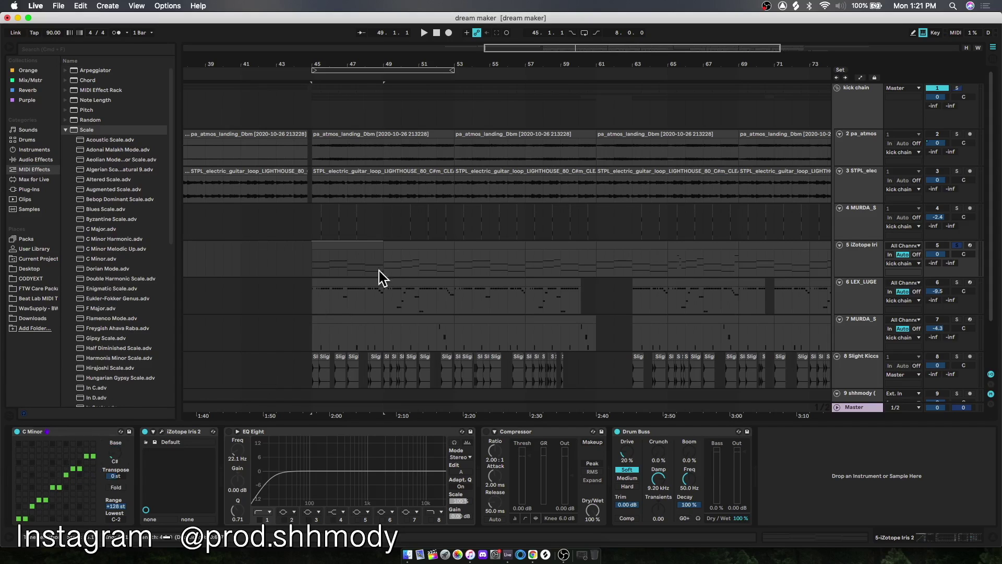
- Open the iZotope Iris 2 clip at bar 45 and enlarge its MIDI note editor
{"action": "double_click", "coordinate": [361, 248]}
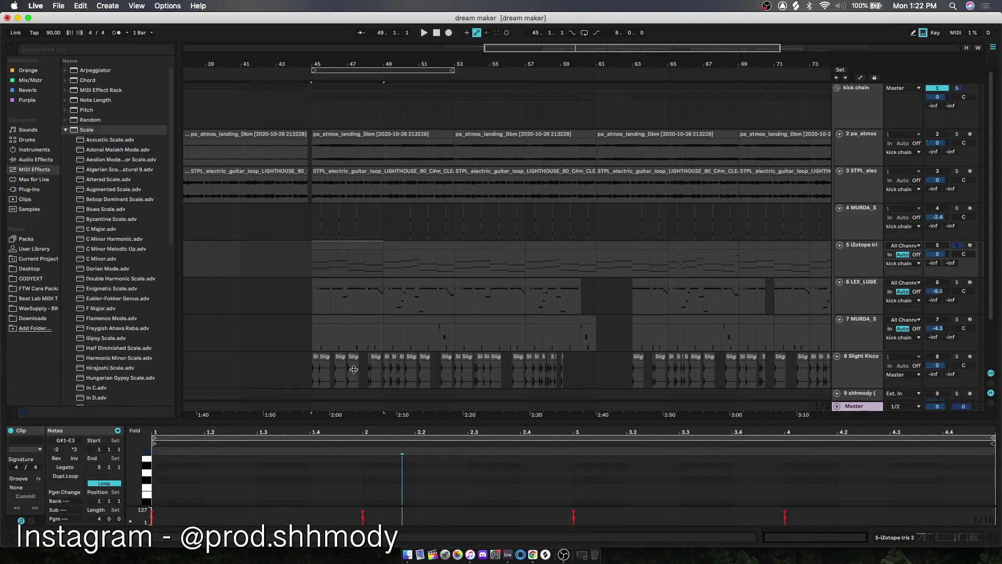
{"action": "left_click_drag", "start_coordinate": [348, 431], "coordinate": [347, 175]}
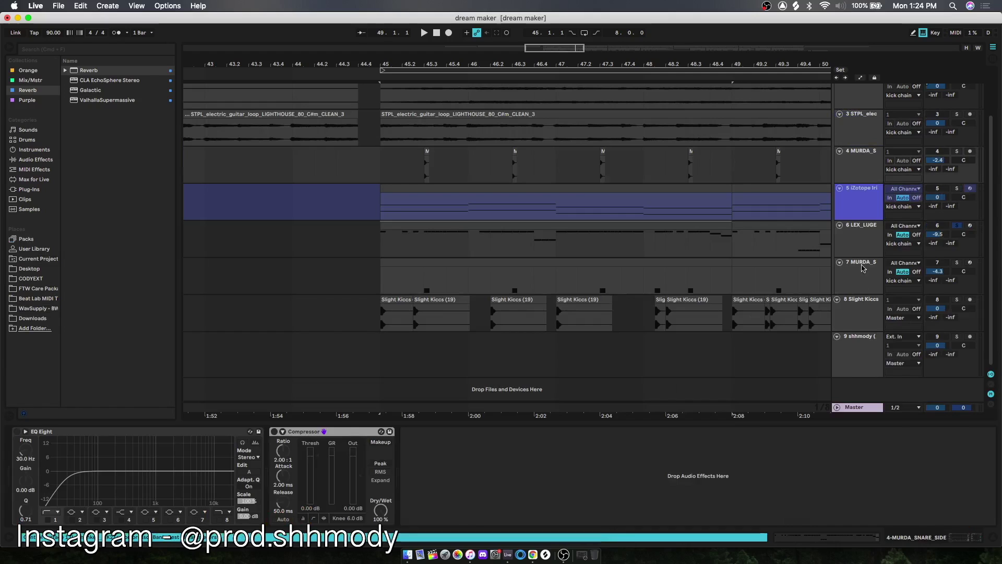
- Open the LEX_LUGER hi-hat clip at bar 45 in an enlarged MIDI note editor
{"action": "left_click", "coordinate": [862, 244]}
{"action": "double_click", "coordinate": [465, 224]}
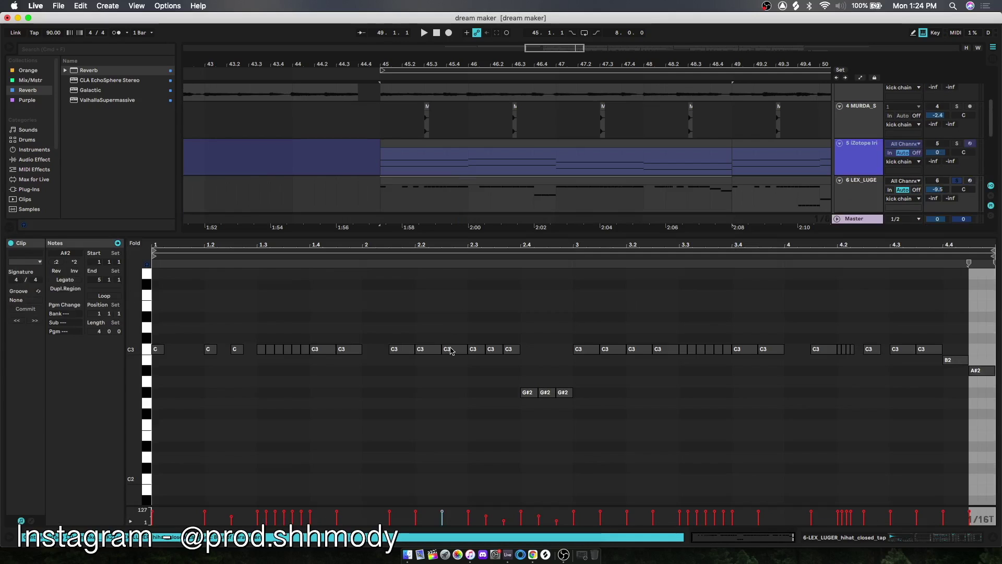
{"action": "left_click_drag", "start_coordinate": [465, 235], "coordinate": [464, 199]}
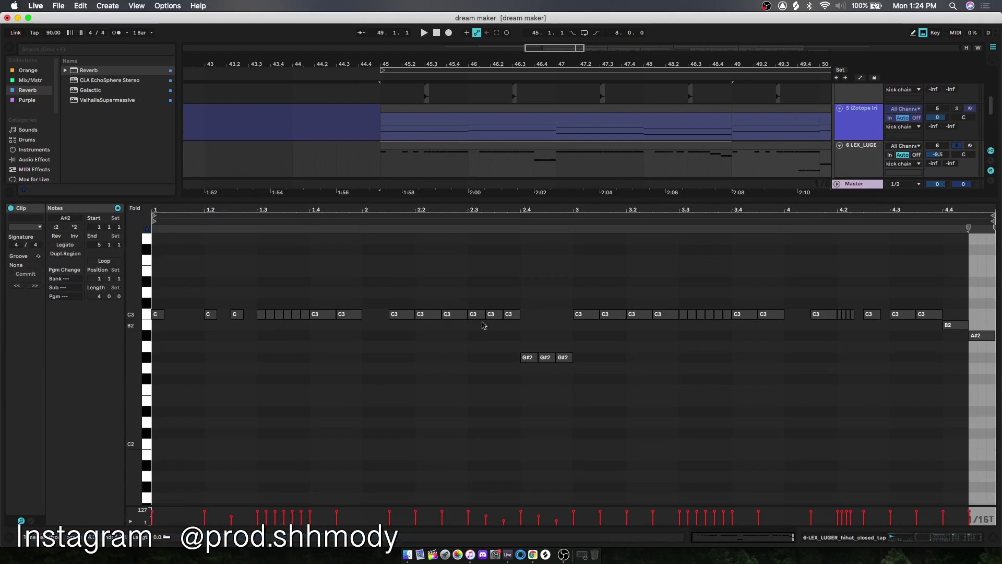
- Check the Triplet Grid option in the hi-hat clip's note editor, make the track area taller, and play the hi-hats in solo
{"action": "right_click", "coordinate": [436, 405]}
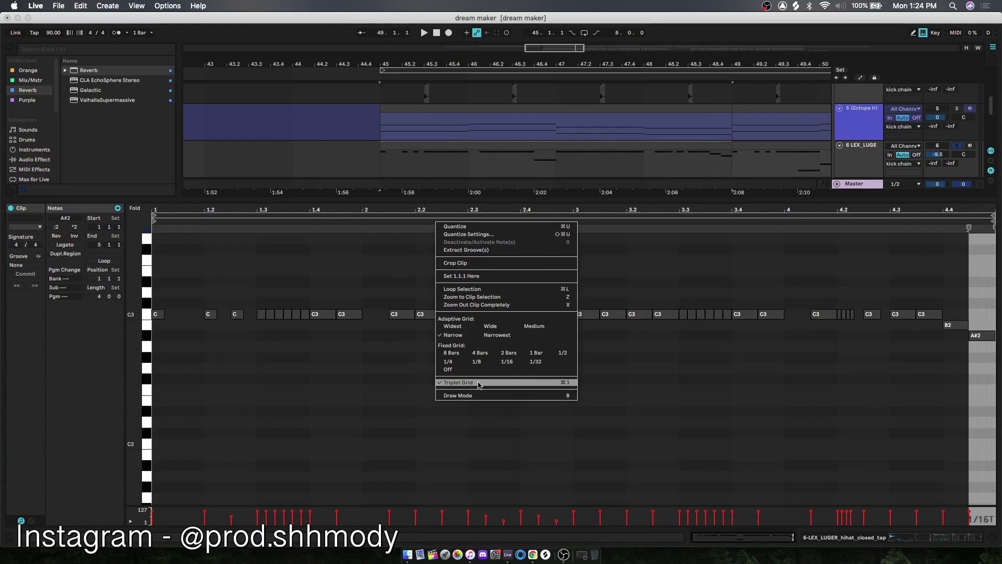
{"action": "left_click", "coordinate": [637, 391]}
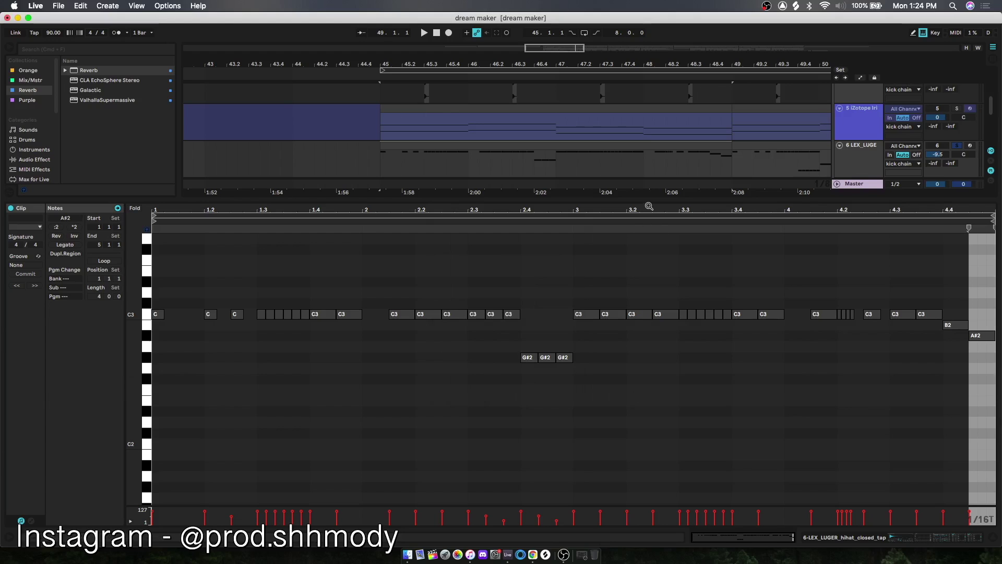
{"action": "left_click_drag", "start_coordinate": [652, 200], "coordinate": [673, 249]}
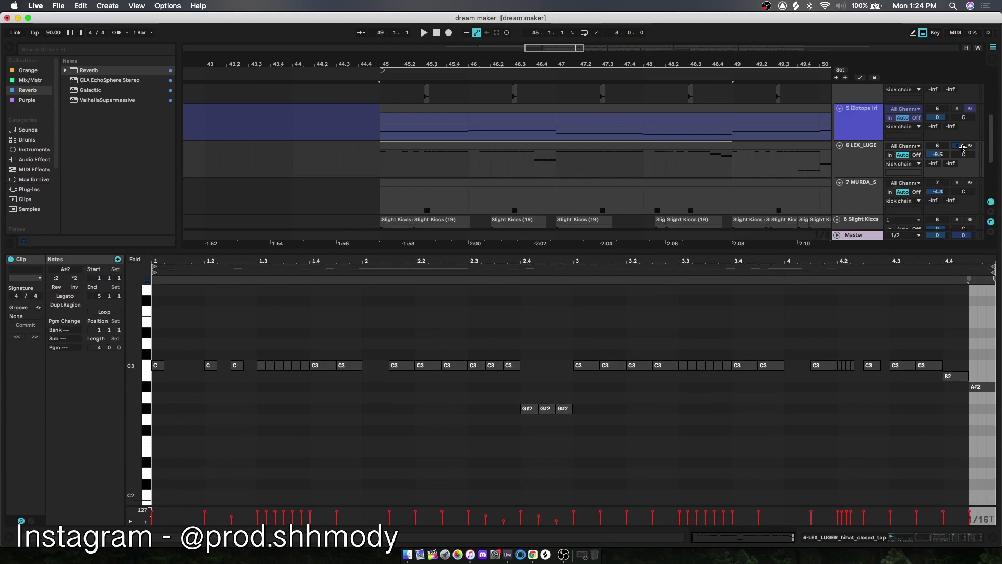
{"action": "key", "text": "space"}
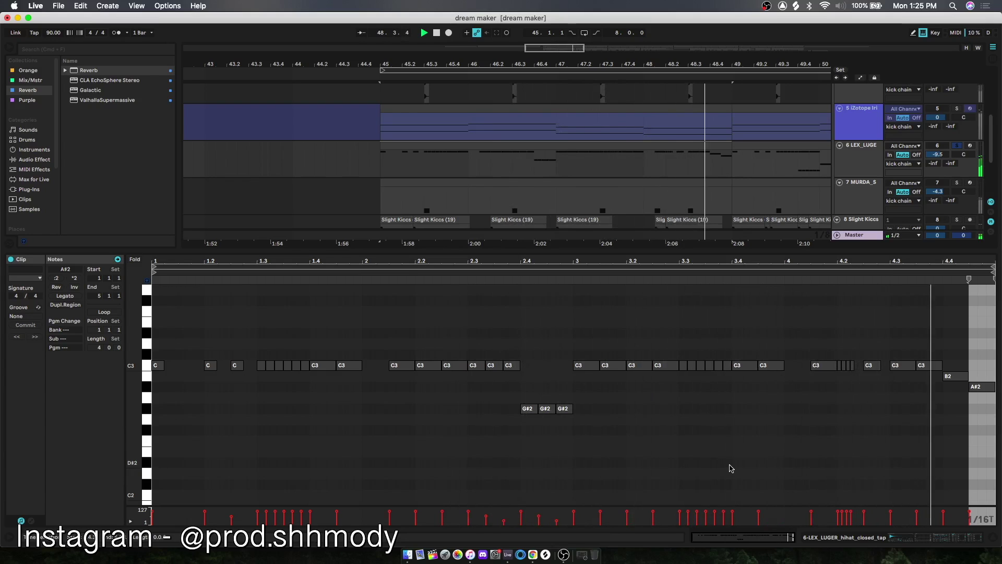
- Bring up the hi-hat track's device chain and examine its EQ Eight, Reverb and two sidechained Compressors
{"action": "left_click", "coordinate": [392, 166]}
{"action": "key", "text": "shift+Tab"}
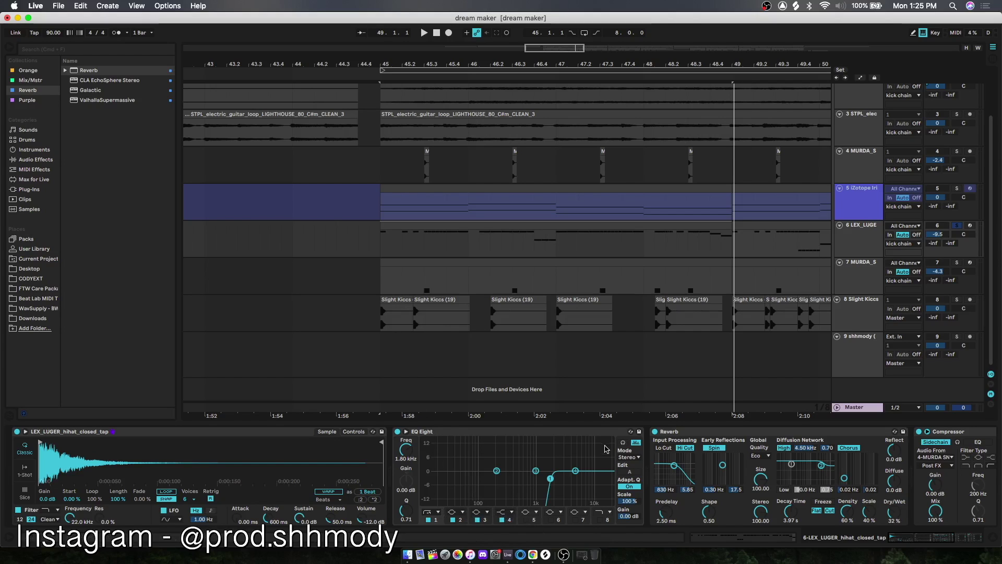
{"action": "left_click_drag", "start_coordinate": [903, 540], "coordinate": [916, 538]}
{"action": "scroll", "coordinate": [547, 488], "scroll_direction": "right", "scroll_amount": 3}
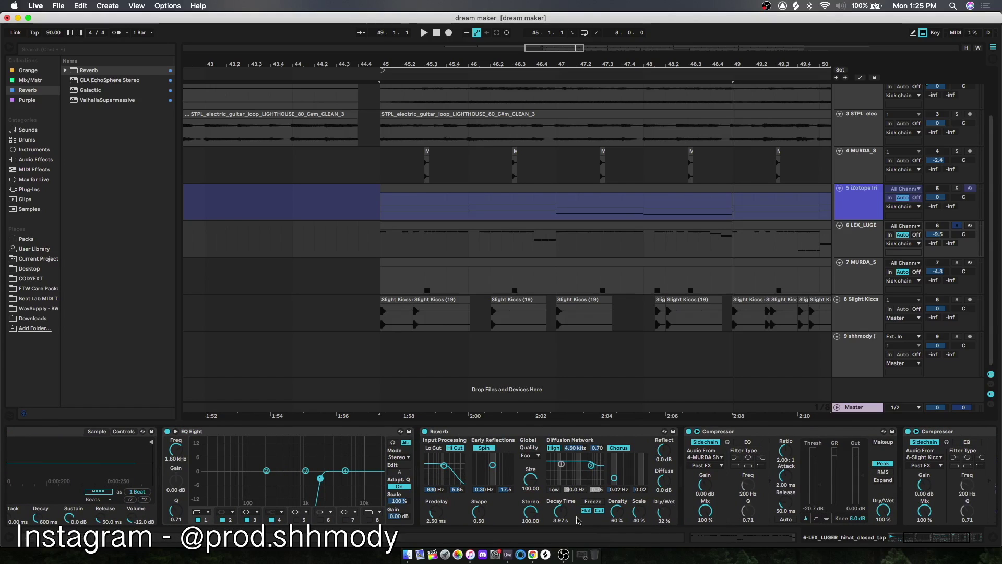
{"action": "scroll", "coordinate": [600, 501], "scroll_direction": "right", "scroll_amount": 5}
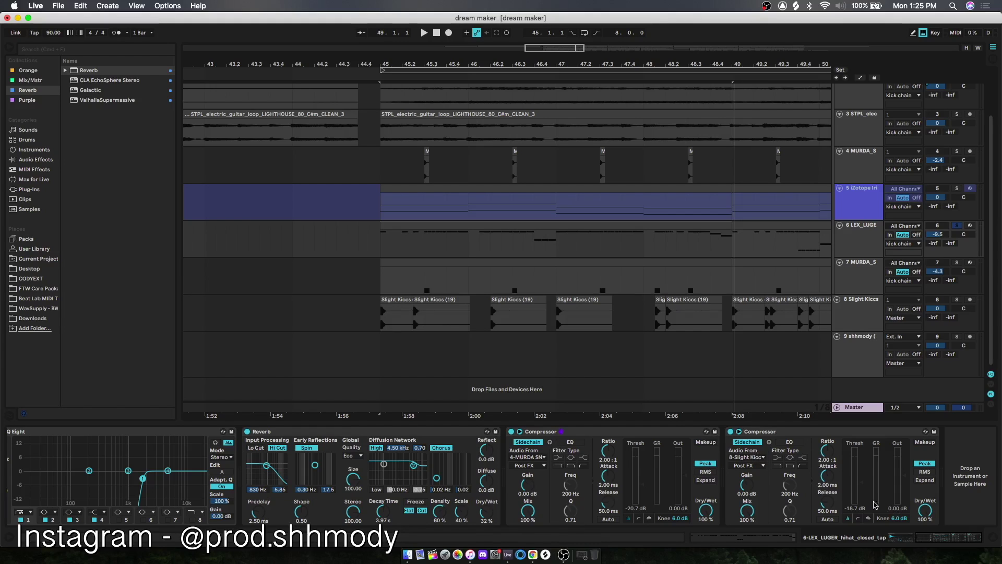
- Place the playback start at bar 45 on the hi-hat track and hide the device view to see the whole arrangement
{"action": "left_click", "coordinate": [381, 246]}
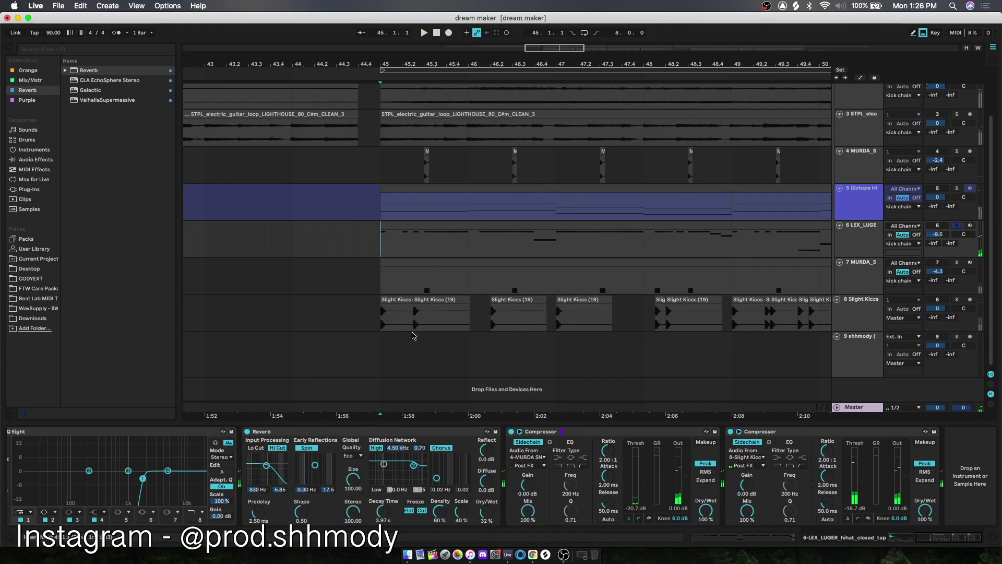
{"action": "scroll", "coordinate": [470, 342], "scroll_direction": "up", "scroll_amount": 3}
{"action": "key", "text": "super+alt+l"}
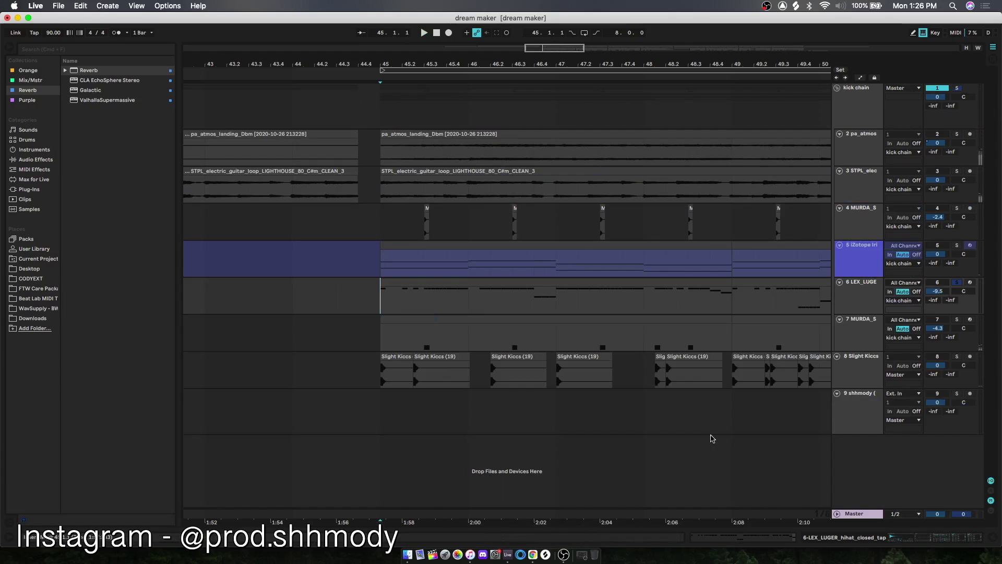
{"action": "left_click_drag", "start_coordinate": [553, 52], "coordinate": [579, 139]}
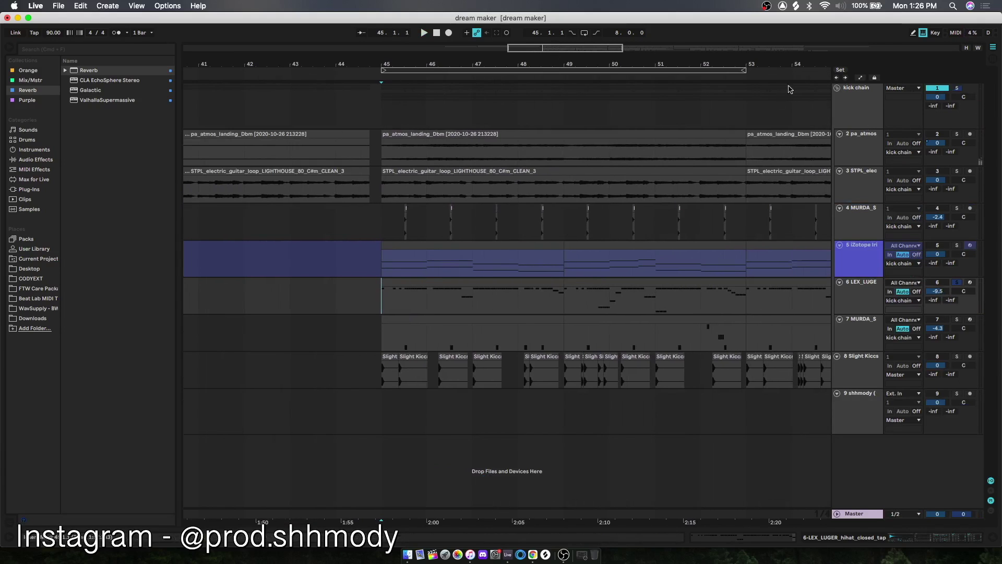
- Show the kick chain group's Compressor and choose 8-Slight Kiccs (19) as its sidechain audio source
{"action": "double_click", "coordinate": [868, 97]}
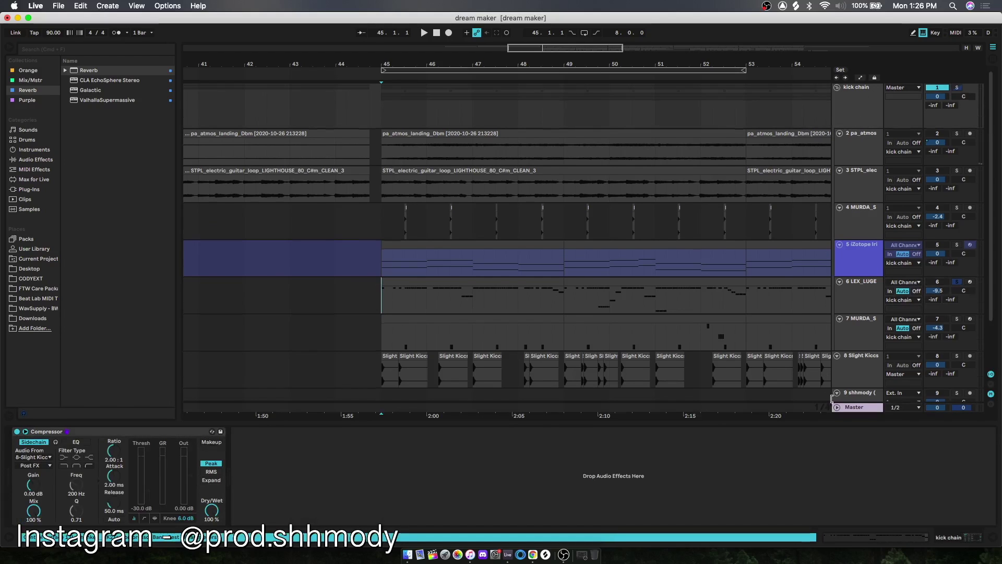
{"action": "scroll", "coordinate": [847, 383], "scroll_direction": "down", "scroll_amount": 1}
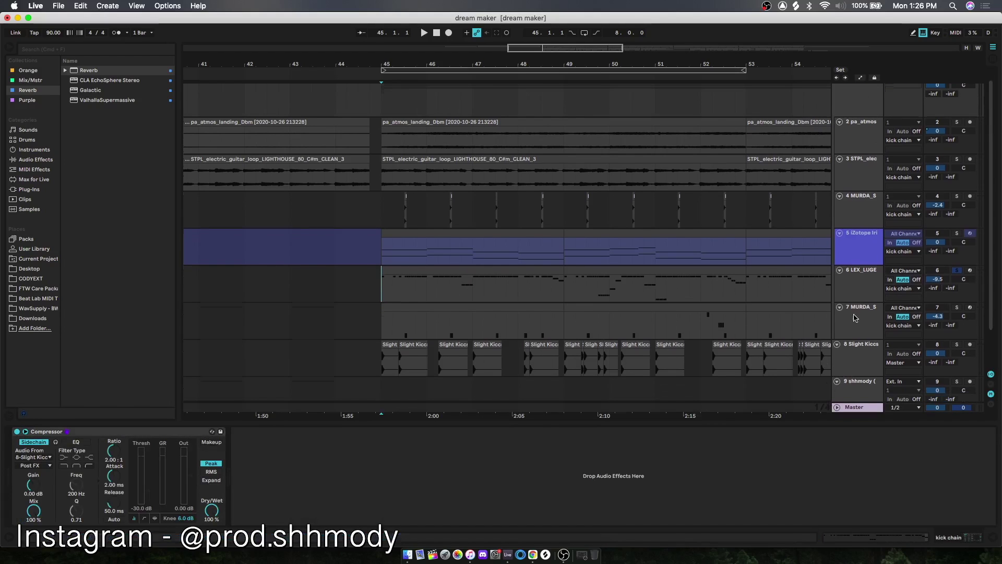
{"action": "scroll", "coordinate": [854, 317], "scroll_direction": "up", "scroll_amount": 1}
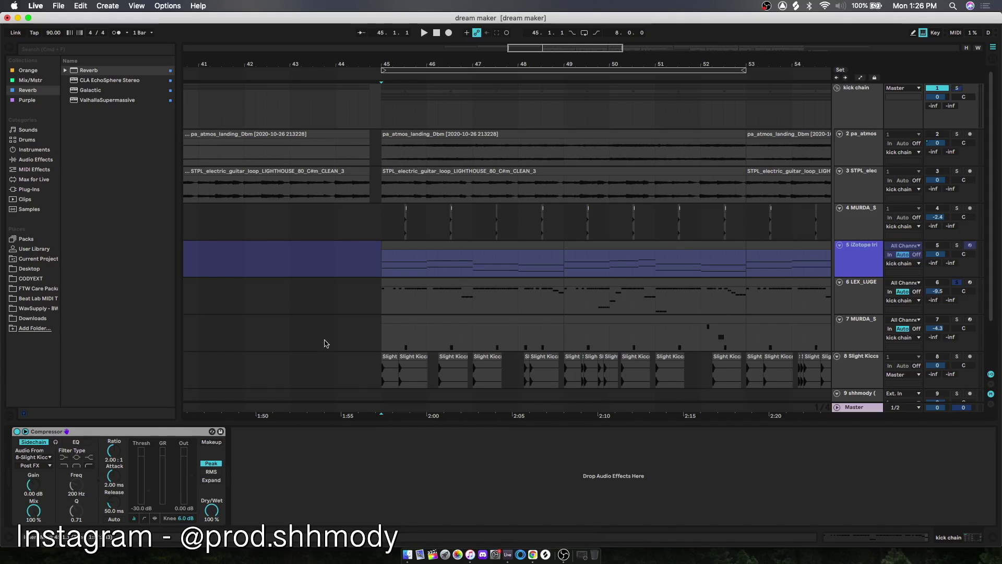
{"action": "left_click", "coordinate": [41, 457]}
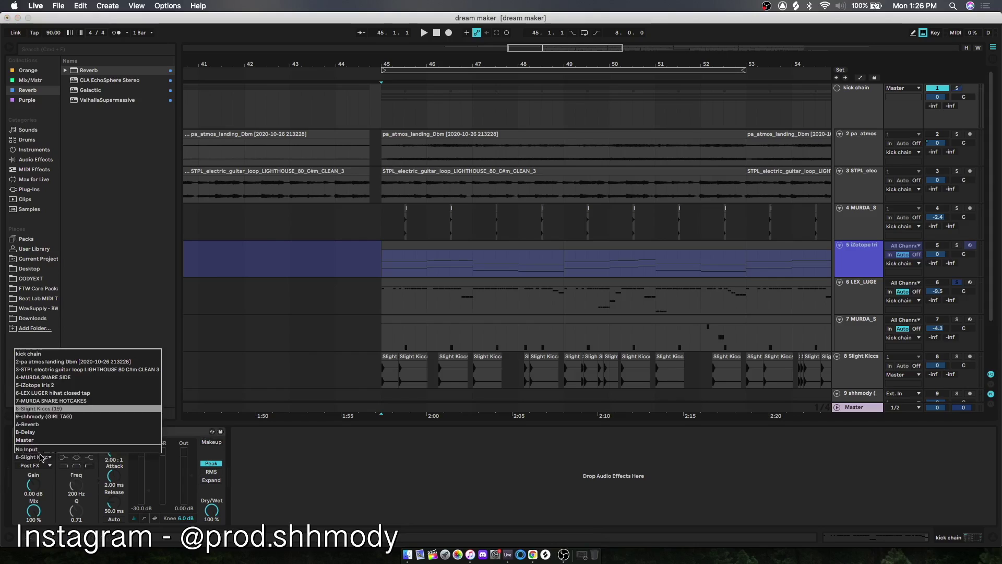
{"action": "left_click", "coordinate": [51, 410]}
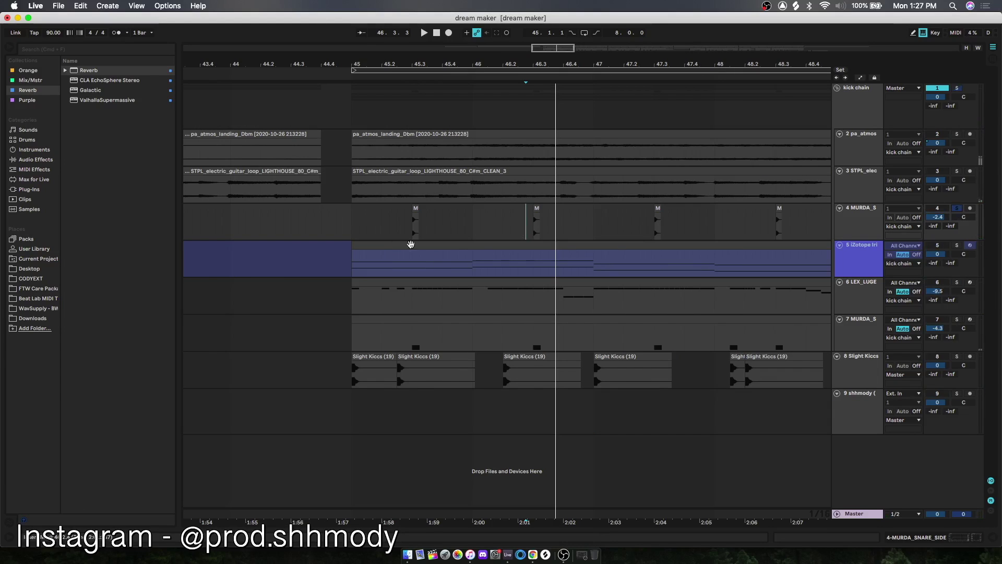
- Play the MURDA_SNARE_SIDE track in solo from 45.2.3, and position playback just before its second snare hit
{"action": "left_click", "coordinate": [397, 222]}
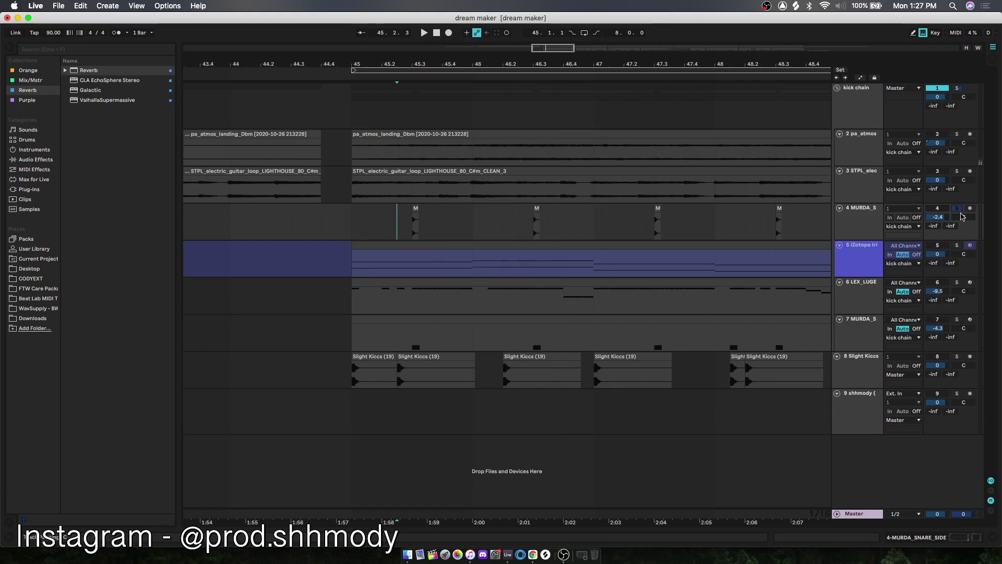
{"action": "key", "text": "space"}
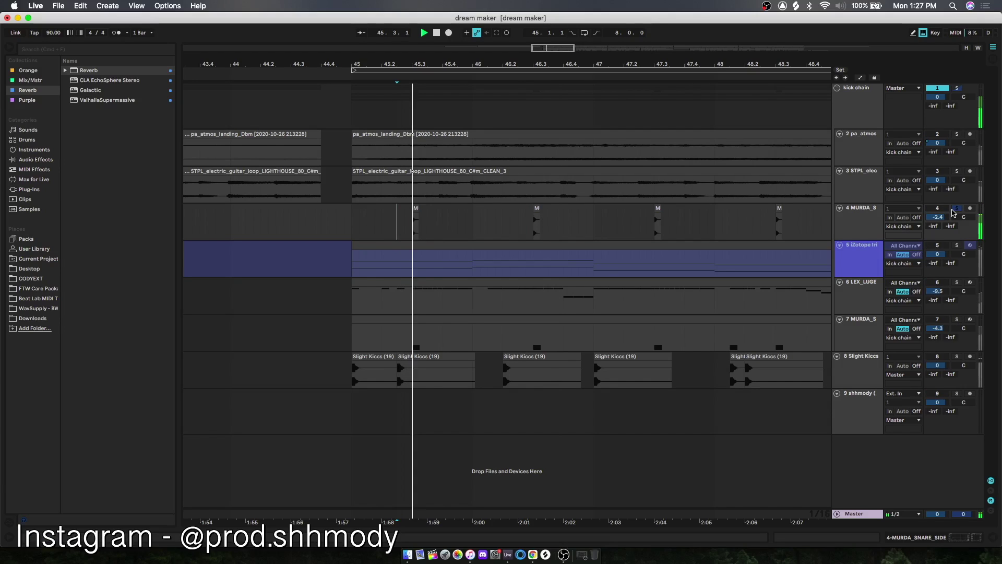
{"action": "left_click", "coordinate": [527, 226]}
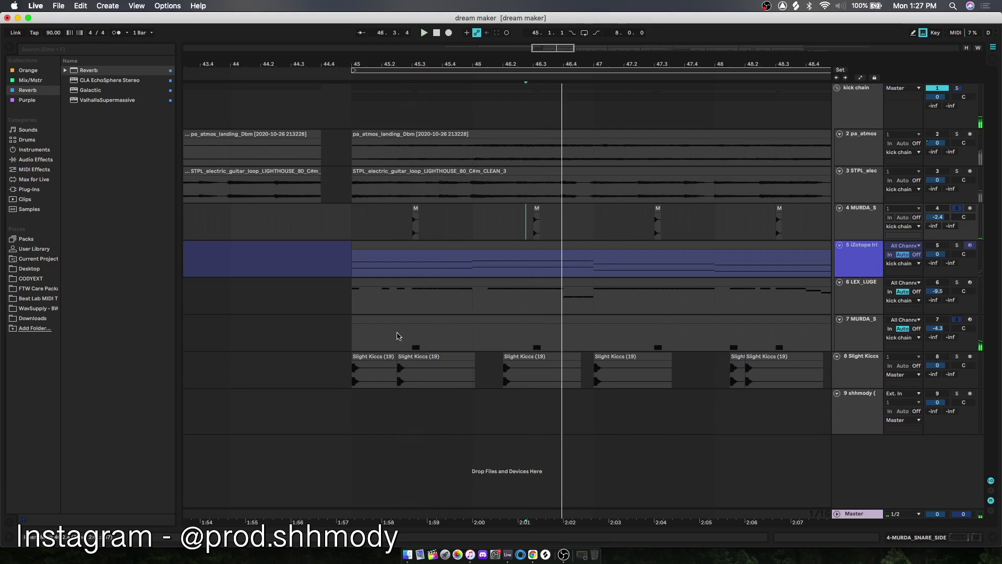
{"action": "key", "text": "space"}
- Show the MURDA_SNARE_HOTCAKES track's device chain and play both soloed snare tracks from 45.2.3
{"action": "left_click", "coordinate": [405, 334]}
{"action": "double_click", "coordinate": [865, 340]}
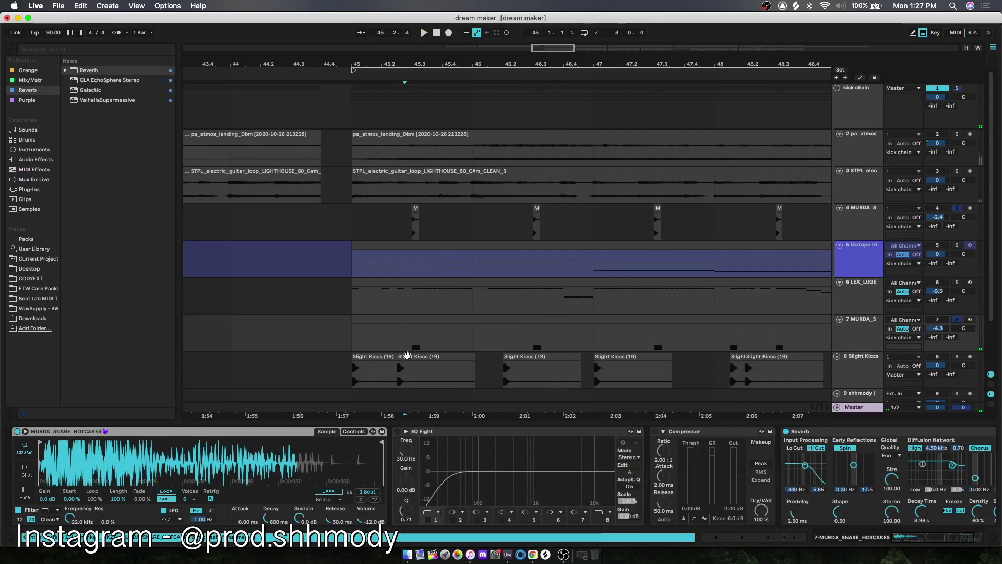
{"action": "left_click", "coordinate": [397, 345]}
{"action": "key", "text": "space"}
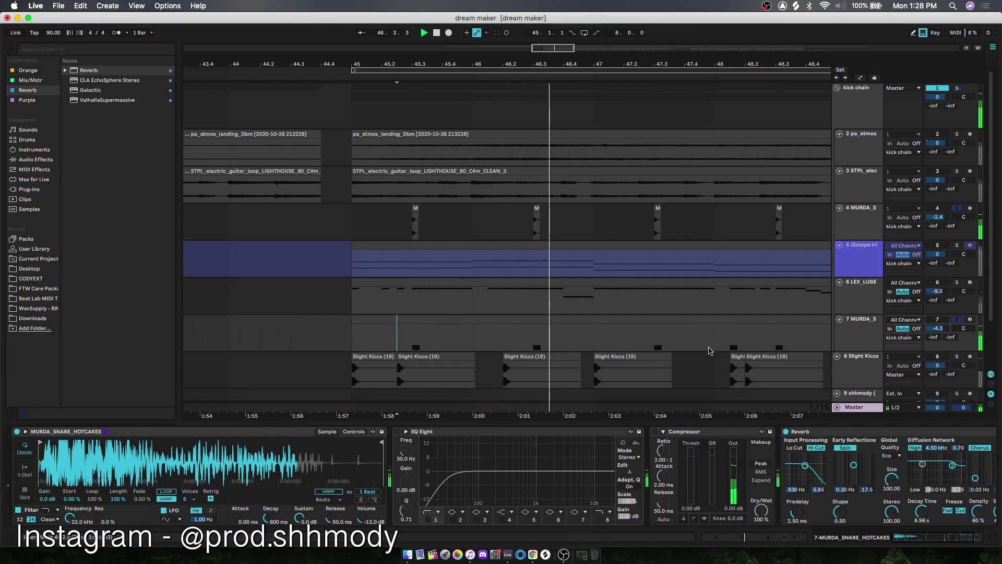
- Play the layered snares from bar 48, from before the bar 47 hit, and from the pitched snare notes at bar 52
{"action": "left_click", "coordinate": [714, 343]}
{"action": "key", "text": "space"}
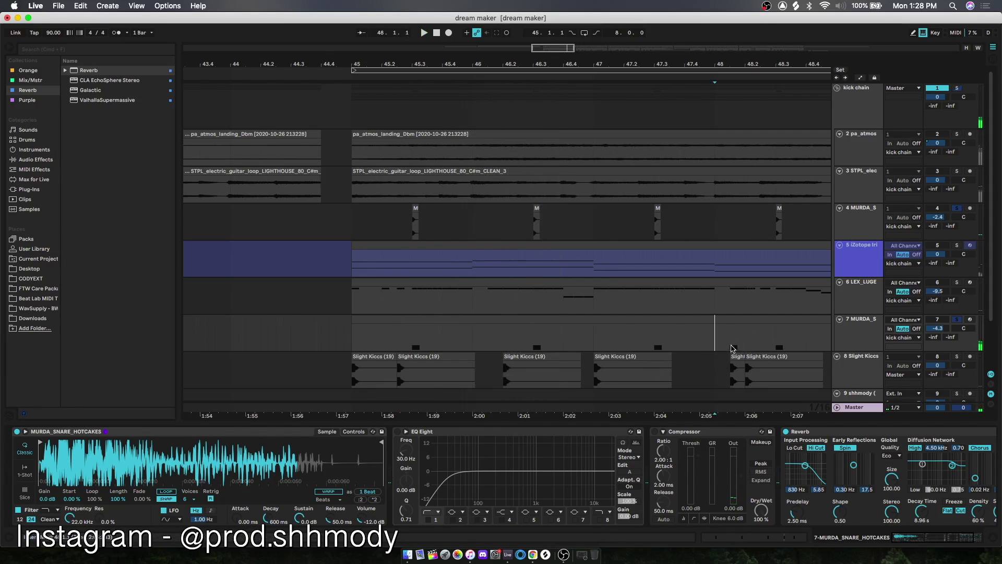
{"action": "left_click", "coordinate": [654, 340]}
{"action": "key", "text": "space"}
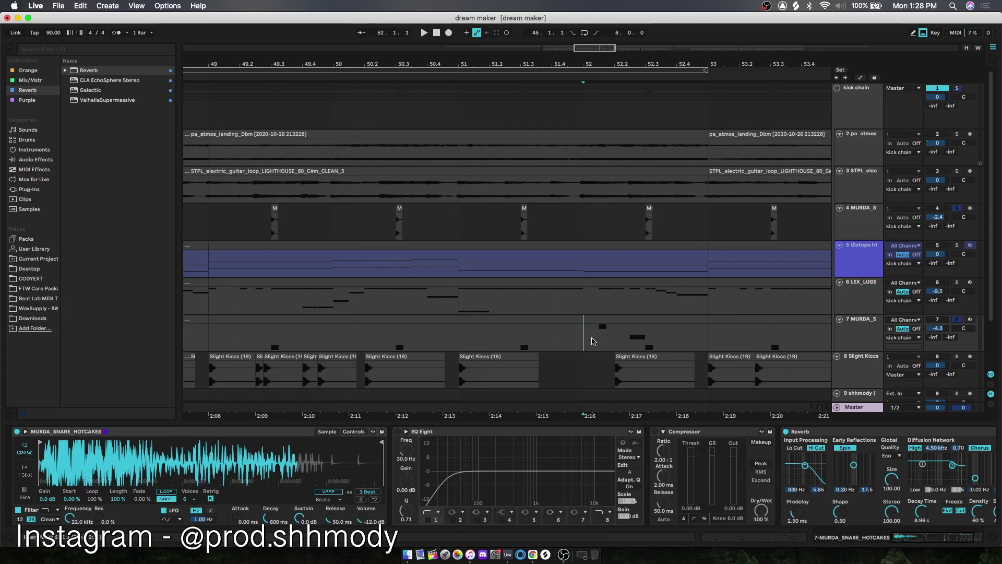
{"action": "key", "text": "space"}
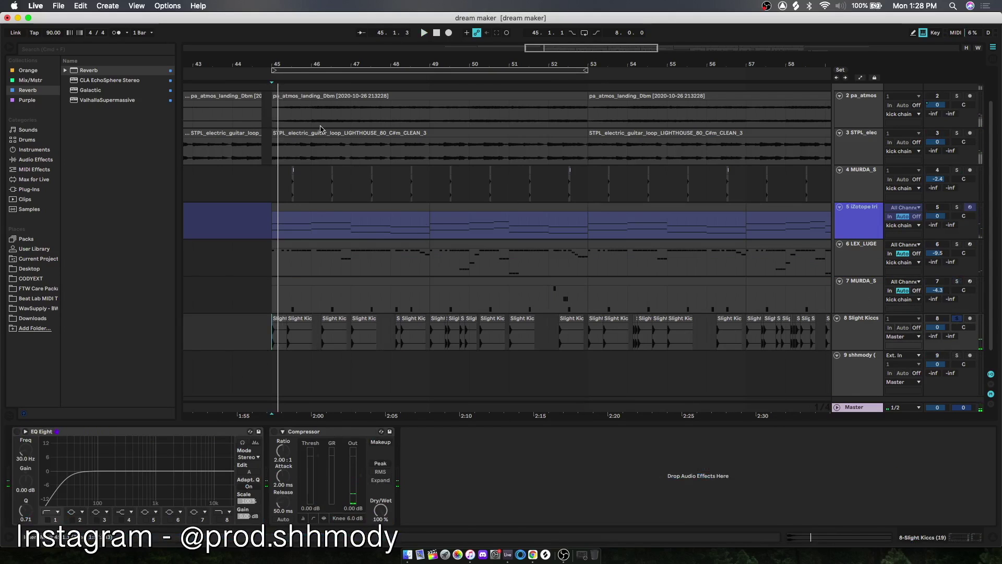
- Play the Slight Kiccs track in solo from bar 45 and look at its EQ Eight and Compressor
{"action": "left_click_drag", "start_coordinate": [529, 53], "coordinate": [528, 94]}
{"action": "key", "text": "space"}
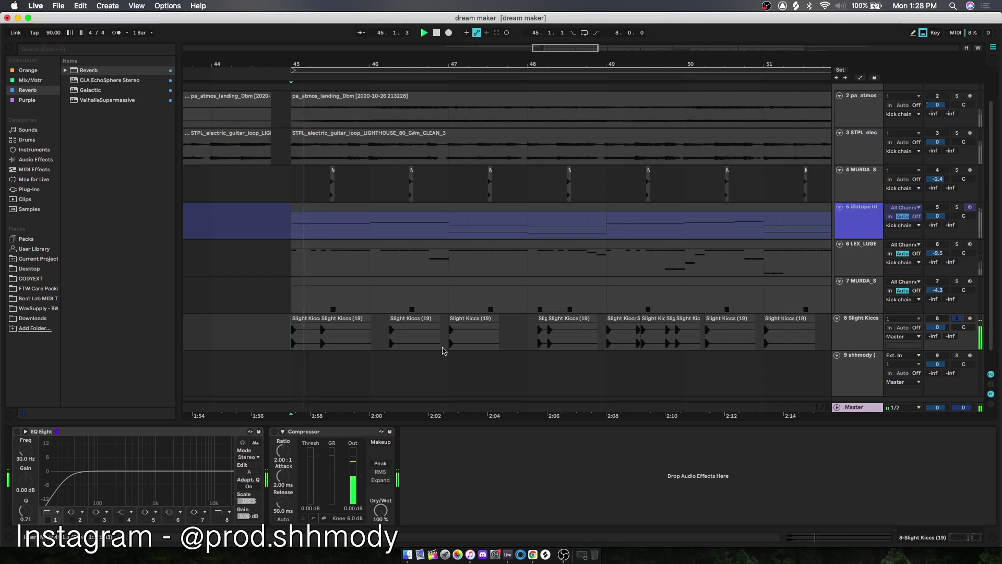
{"action": "left_click", "coordinate": [852, 337]}
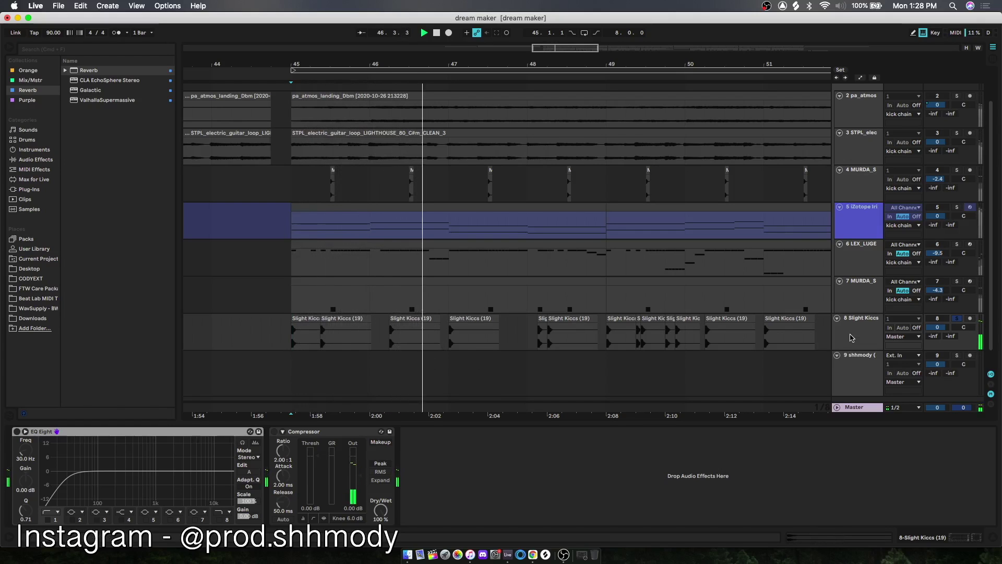
- Solo the kick chain group instead of the Slight Kiccs track and play it from bar 45 with the device chain hidden
{"action": "key", "text": "minus"}
{"action": "key", "text": "minus"}
{"action": "scroll", "coordinate": [647, 260], "scroll_direction": "up", "scroll_amount": 3}
{"action": "key", "text": "space"}
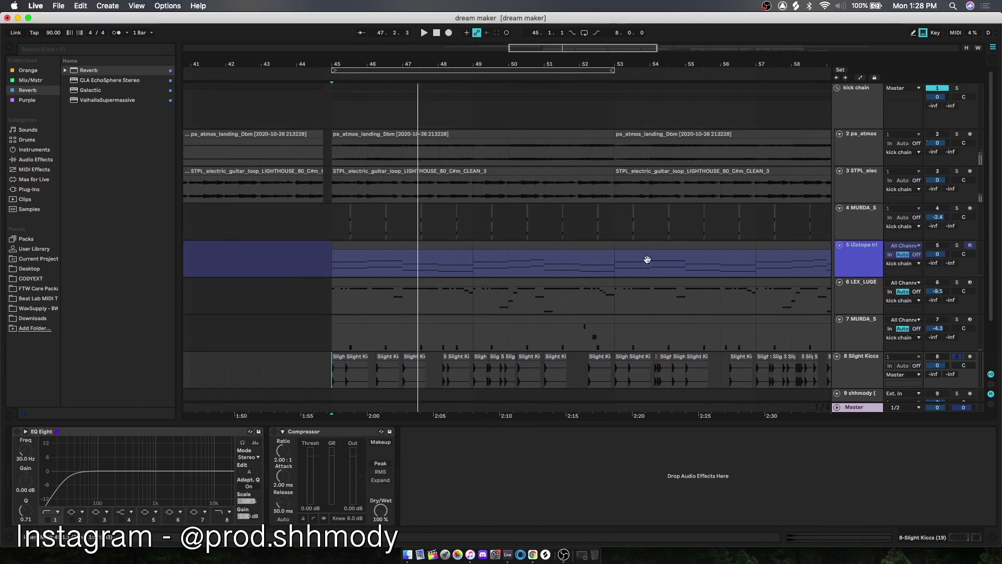
{"action": "left_click_drag", "start_coordinate": [692, 423], "coordinate": [693, 522]}
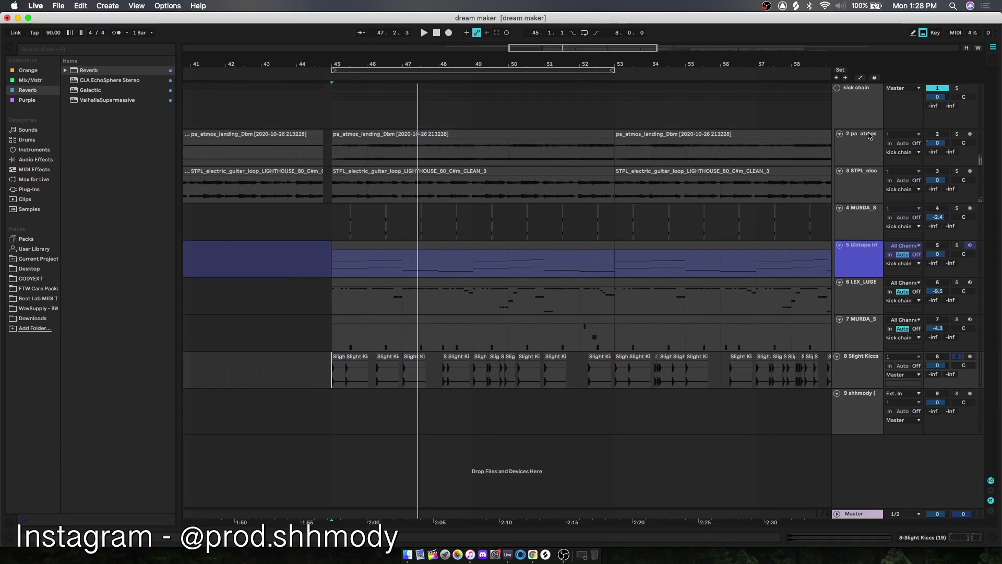
{"action": "left_click", "coordinate": [957, 89]}
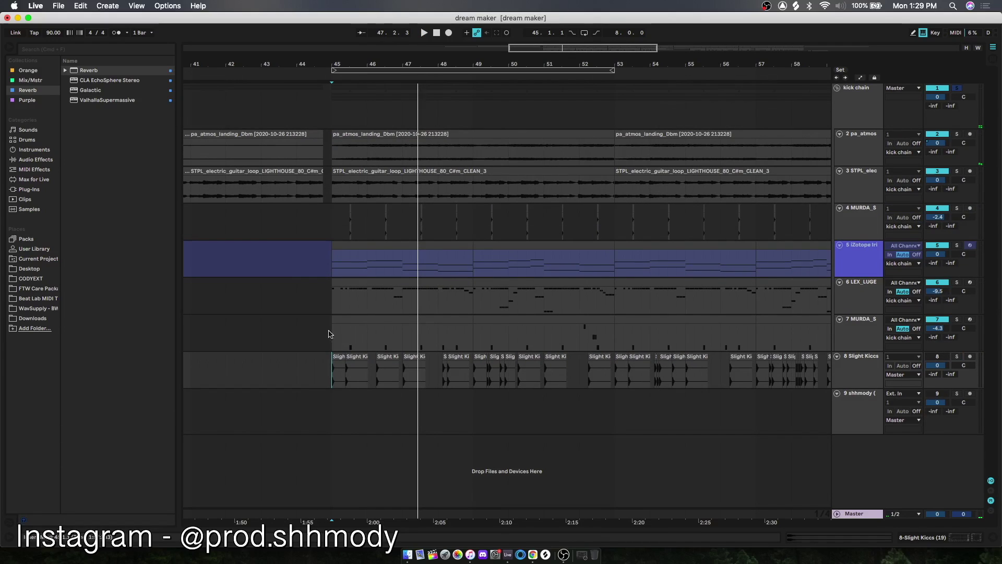
{"action": "left_click_drag", "start_coordinate": [528, 50], "coordinate": [528, 59]}
{"action": "left_click", "coordinate": [356, 252]}
{"action": "key", "text": "space"}
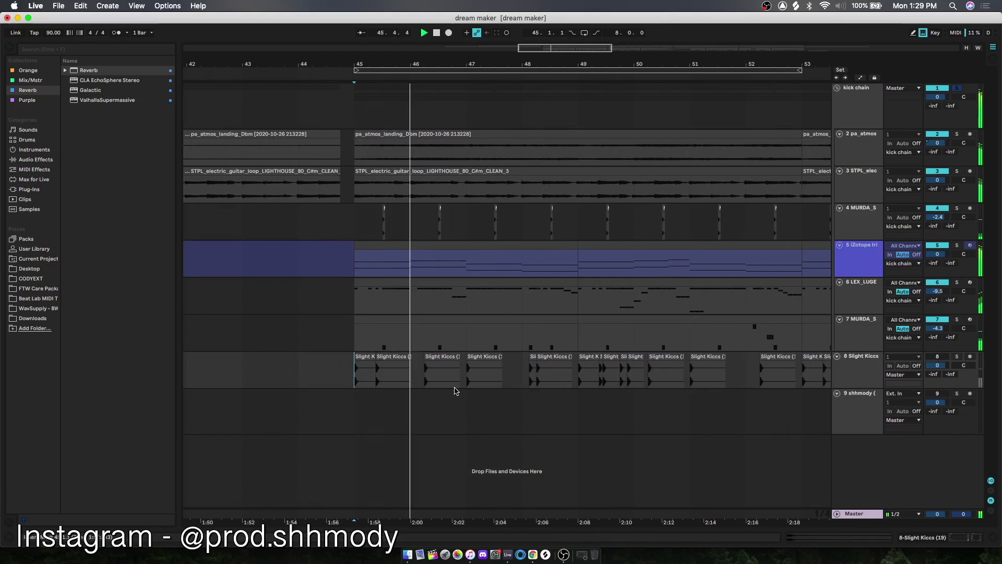
- Lower the kick chain Compressor's threshold to -57.9 dB and play from 44.4.1 to audition the stronger sidechain ducking
{"action": "double_click", "coordinate": [860, 108]}
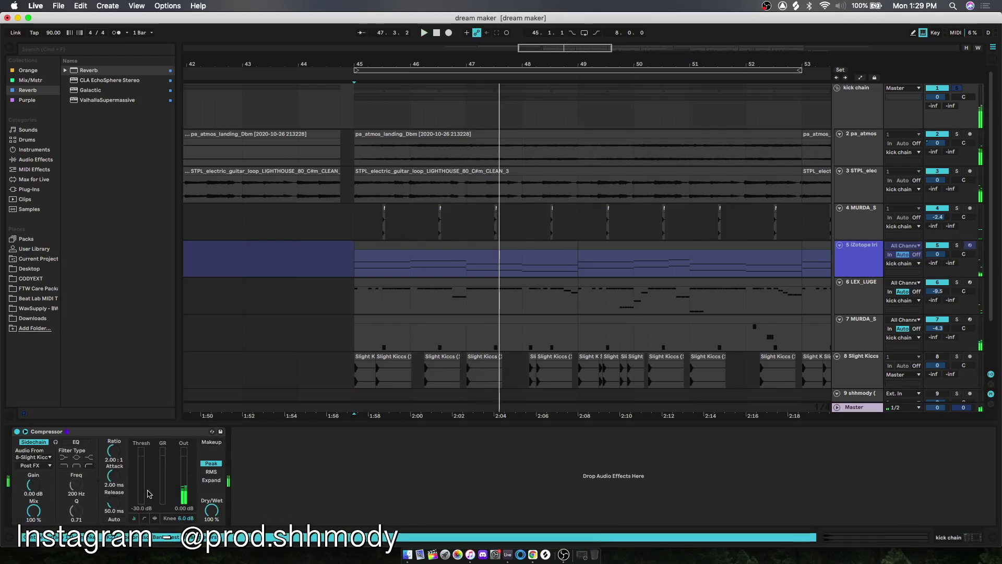
{"action": "left_click_drag", "start_coordinate": [144, 491], "coordinate": [144, 506]}
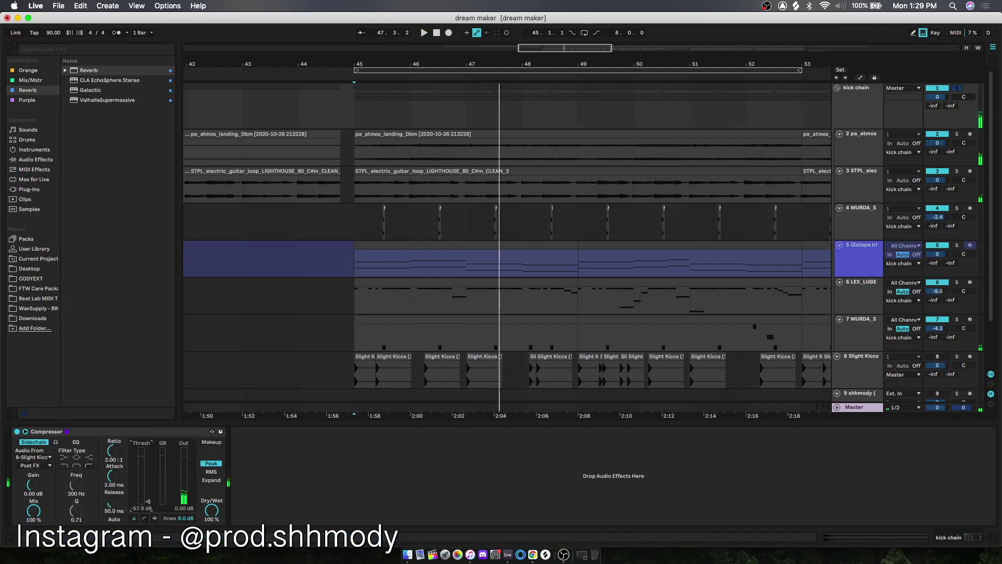
{"action": "left_click", "coordinate": [342, 368]}
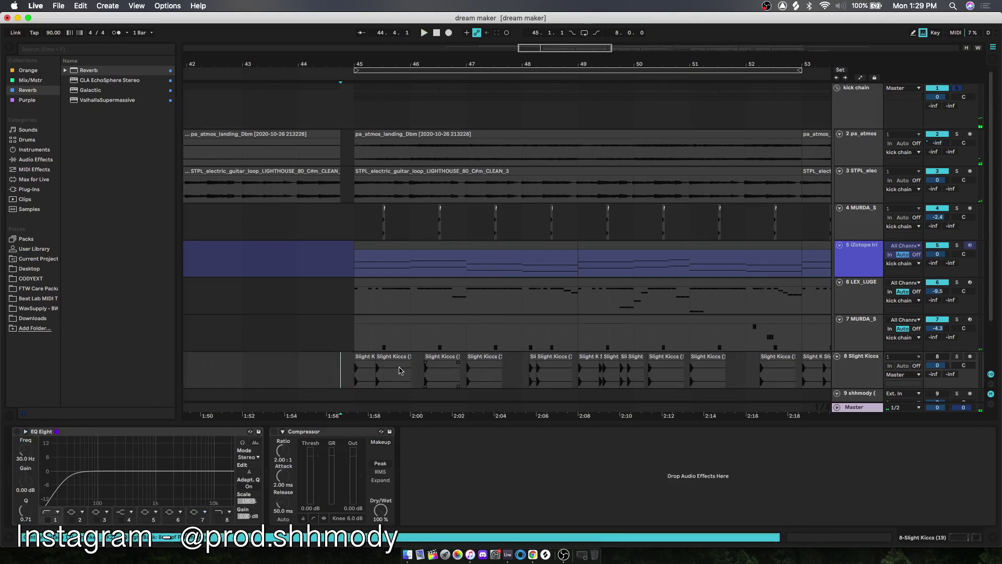
{"action": "key", "text": "space"}
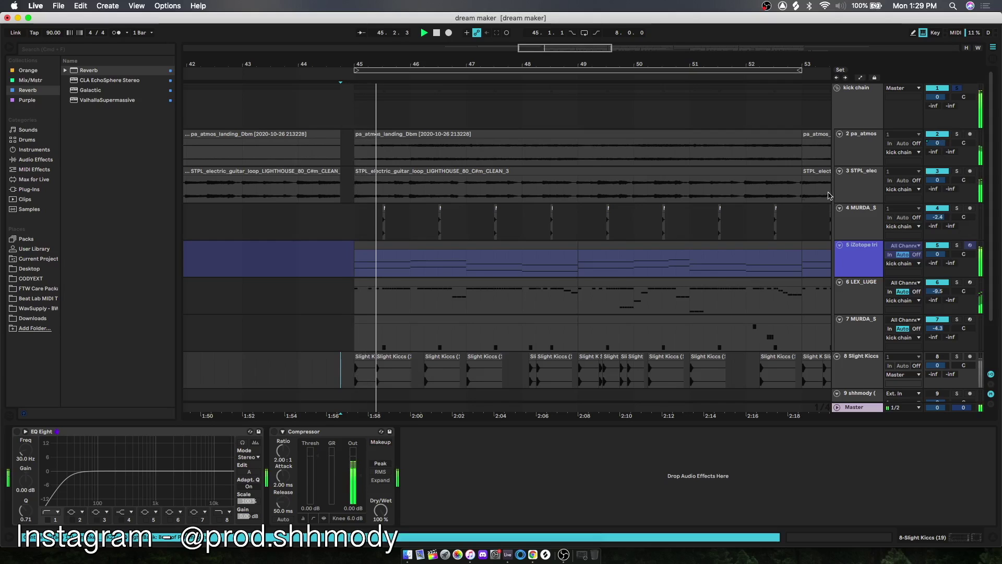
- Set the kick chain Compressor's threshold back to -30.0 dB and hide the device chain
{"action": "double_click", "coordinate": [872, 107]}
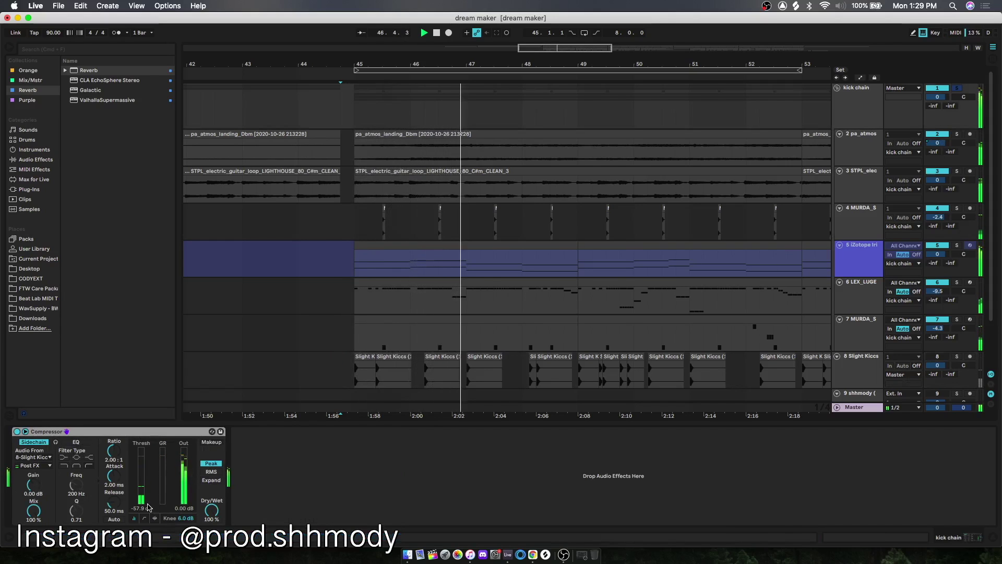
{"action": "left_click_drag", "start_coordinate": [149, 507], "coordinate": [149, 486]}
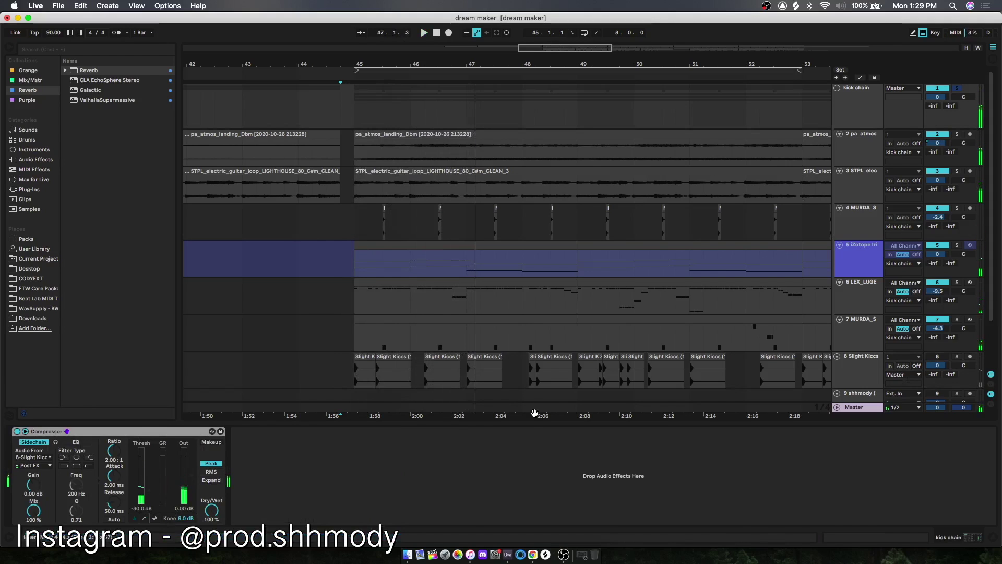
{"action": "left_click_drag", "start_coordinate": [531, 422], "coordinate": [531, 448]}
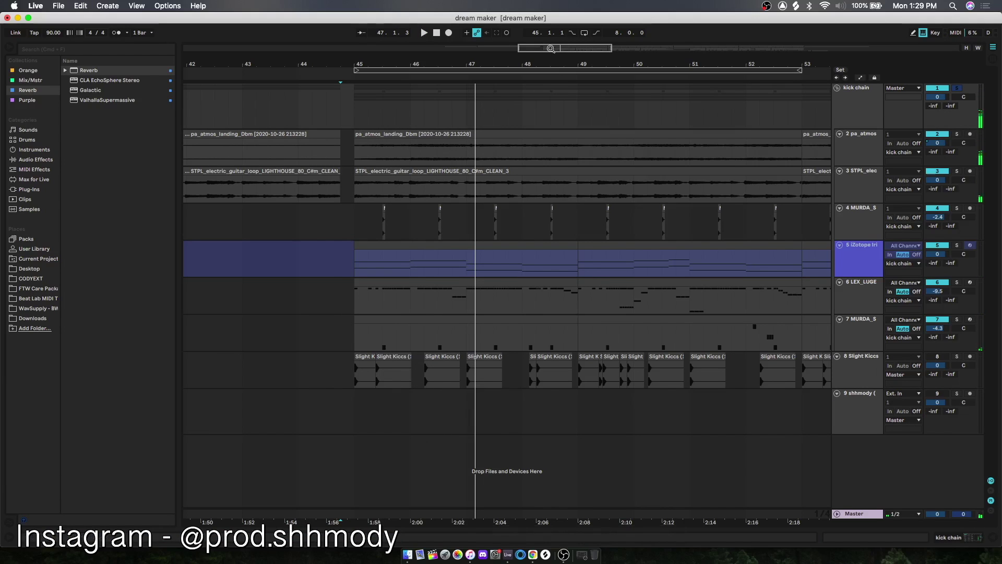
- Show the Master track's device chain and look at its Saturator, EQ Eight and Glue Compressor
{"action": "left_click_drag", "start_coordinate": [552, 52], "coordinate": [551, 48]}
{"action": "left_click_drag", "start_coordinate": [306, 63], "coordinate": [252, 53]}
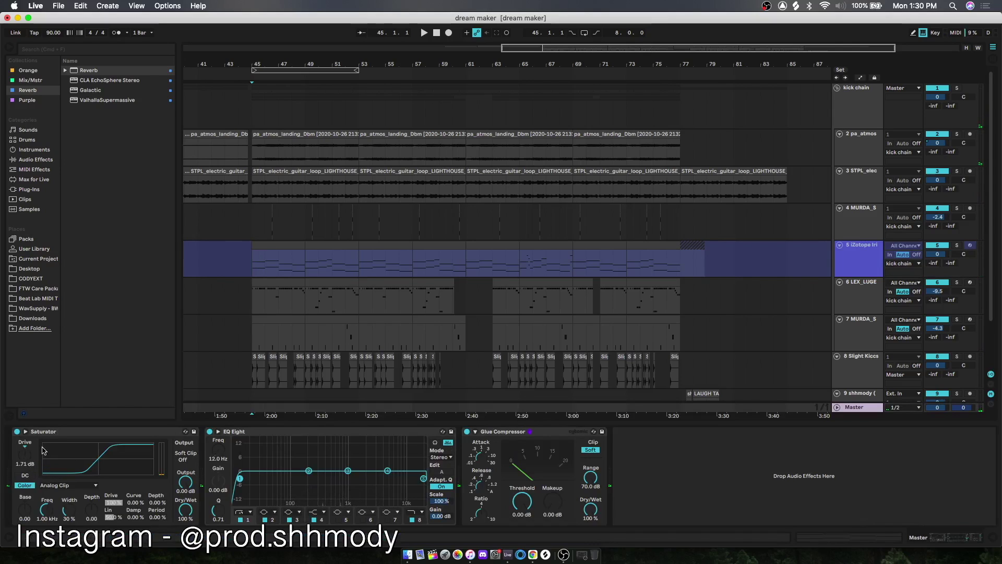
{"action": "left_click", "coordinate": [289, 431]}
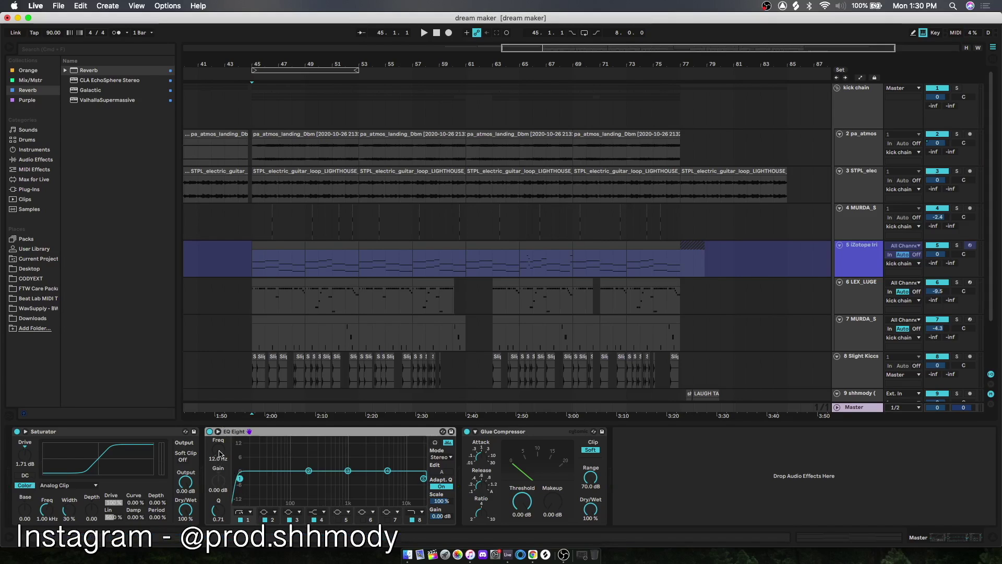
{"action": "left_click_drag", "start_coordinate": [219, 454], "coordinate": [218, 455]}
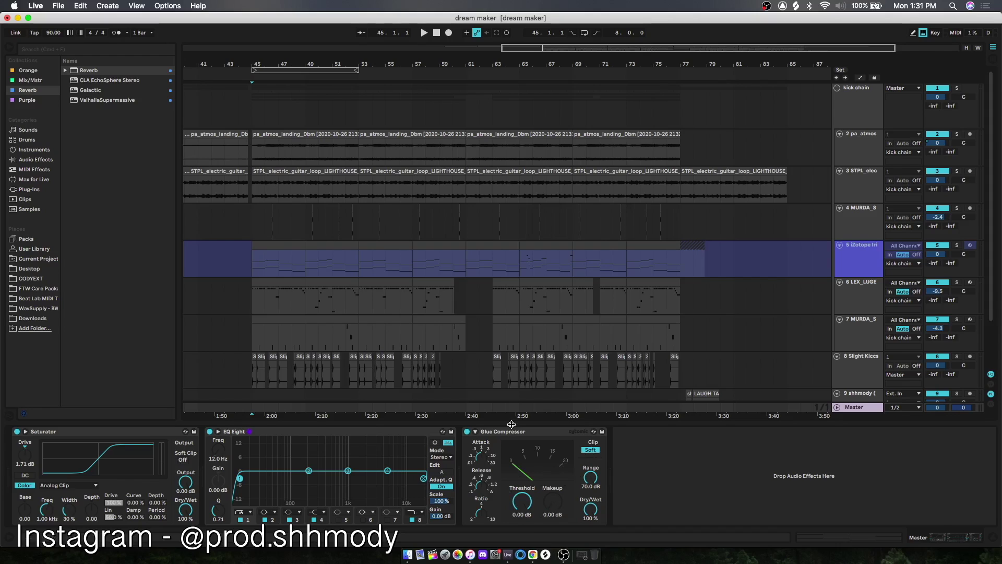
{"action": "key", "text": "shift+Tab"}
- Play the GIRL TAG and LAUGH TAG 3 vocal clips on track 9 from bar 77
{"action": "scroll", "coordinate": [548, 425], "scroll_direction": "up", "scroll_amount": 3}
{"action": "left_click", "coordinate": [629, 411]}
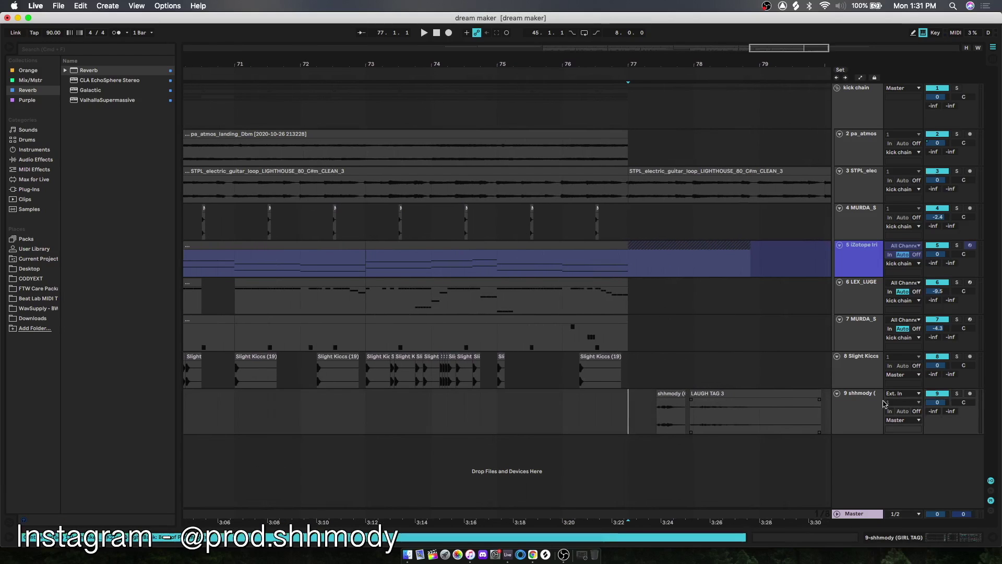
{"action": "key", "text": "space"}
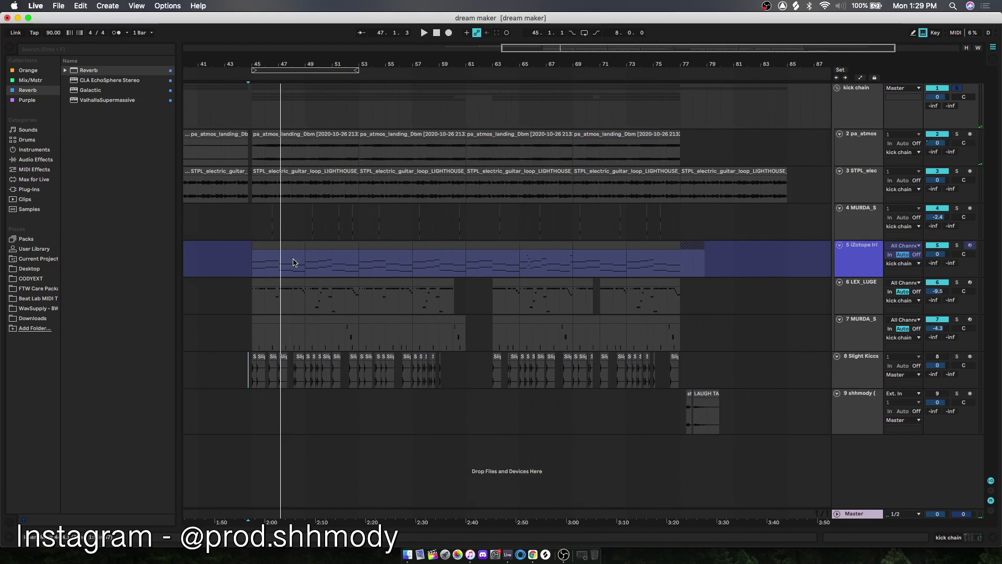
- Play the full arrangement from bar 44 through the drop, and stop playback
{"action": "key", "text": "space"}
{"action": "left_click", "coordinate": [238, 259]}
{"action": "key", "text": "space"}
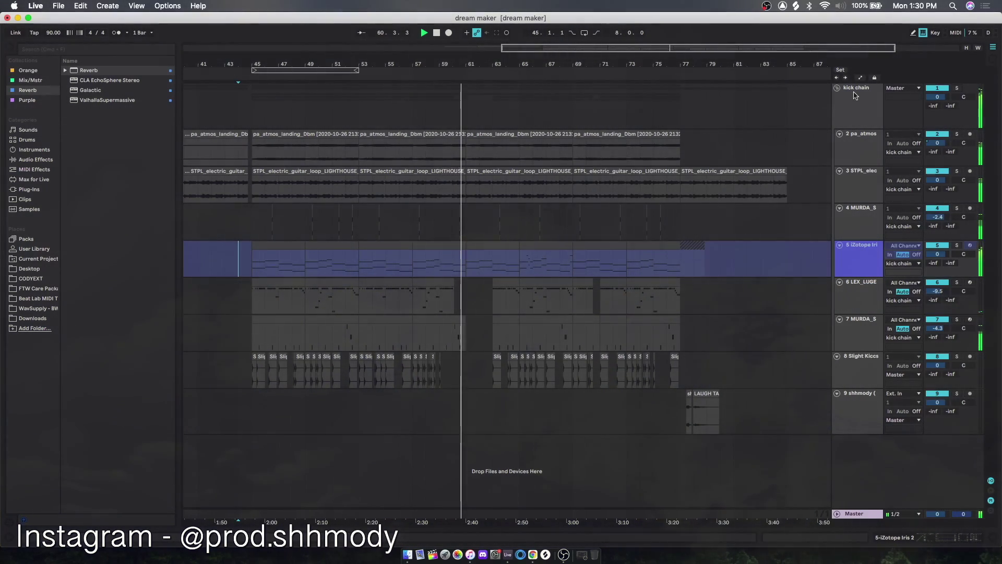
{"action": "key", "text": "space"}
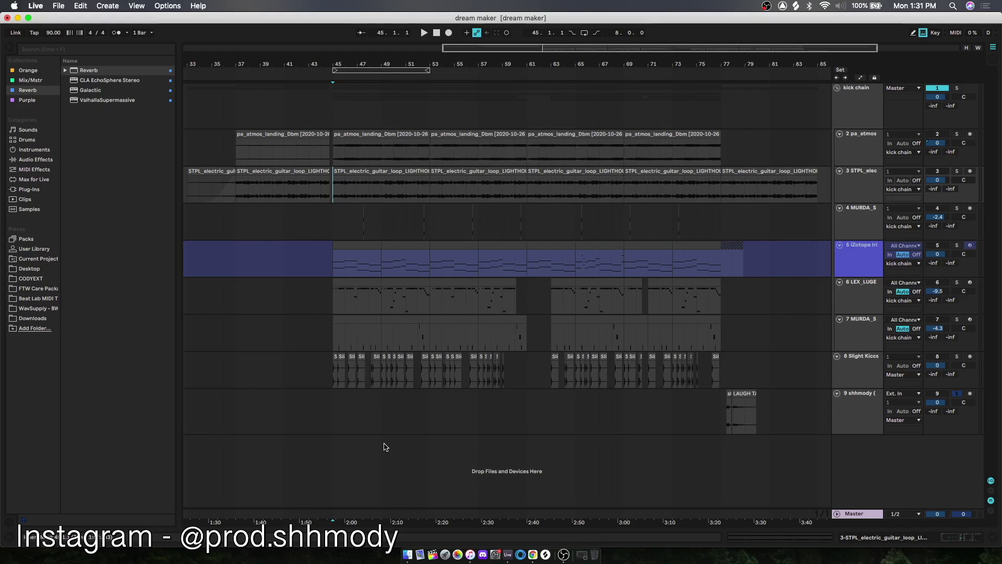